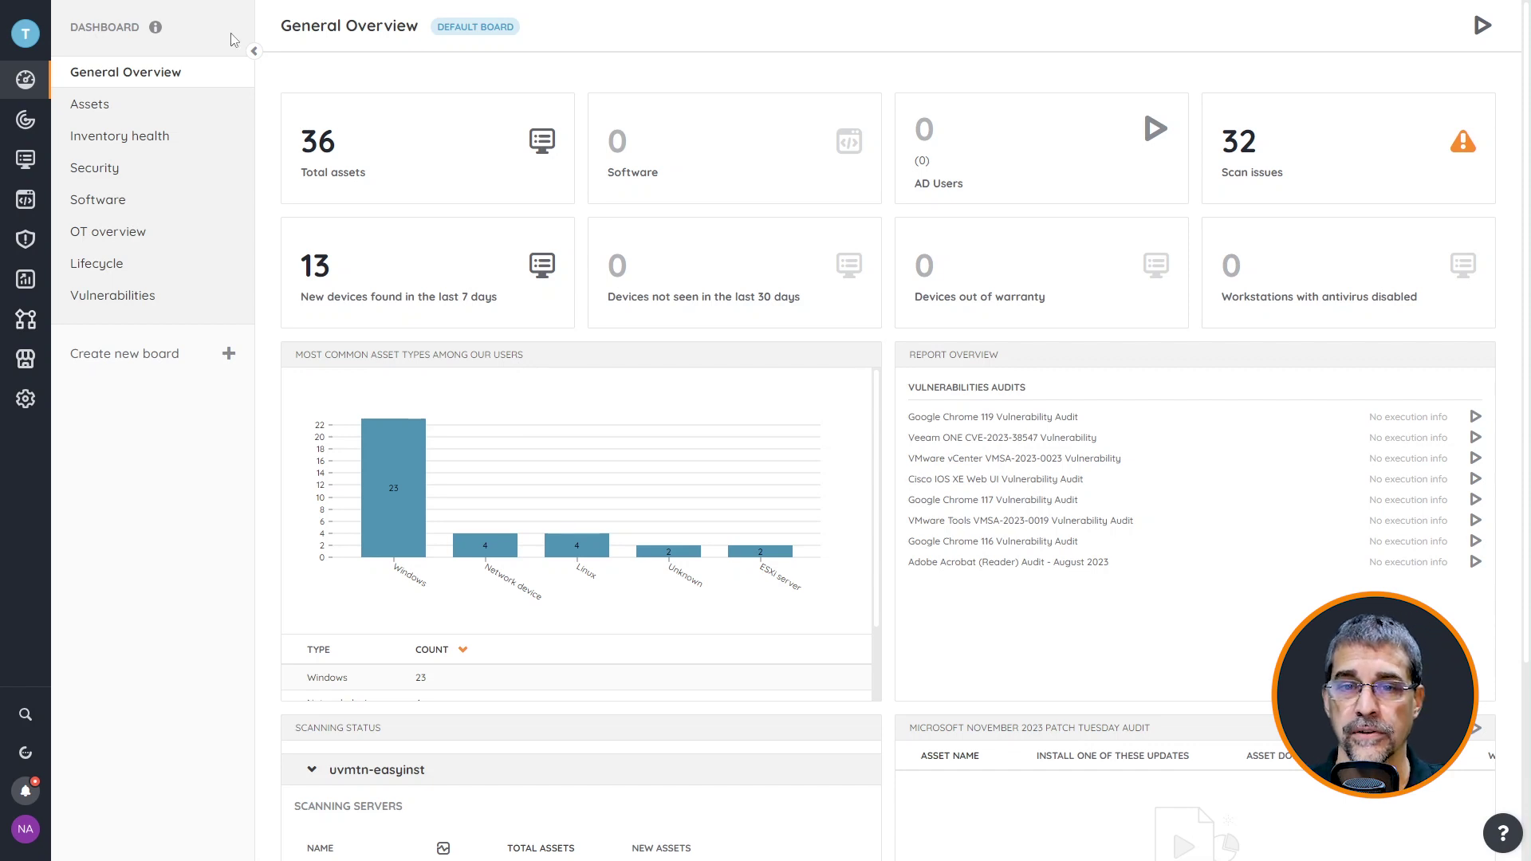
Step: From the General Overview dashboard, go to the Scanning icon in the left sidebar
mouse_move(107, 108)
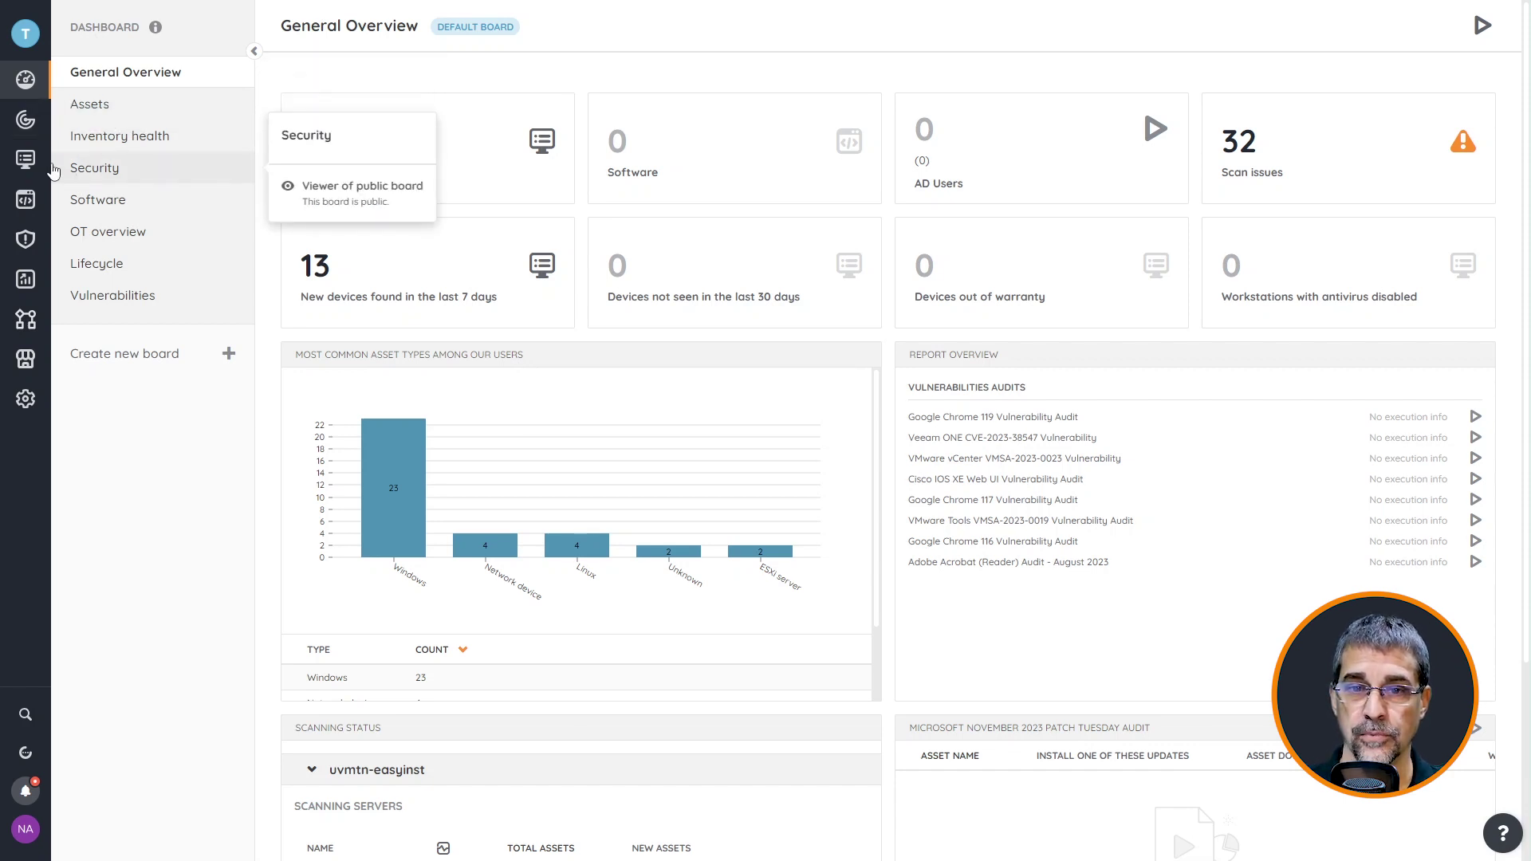
Step: Show all scanning targets under Scanning > Targets, then start adding a new scanning target
left_click(25, 120)
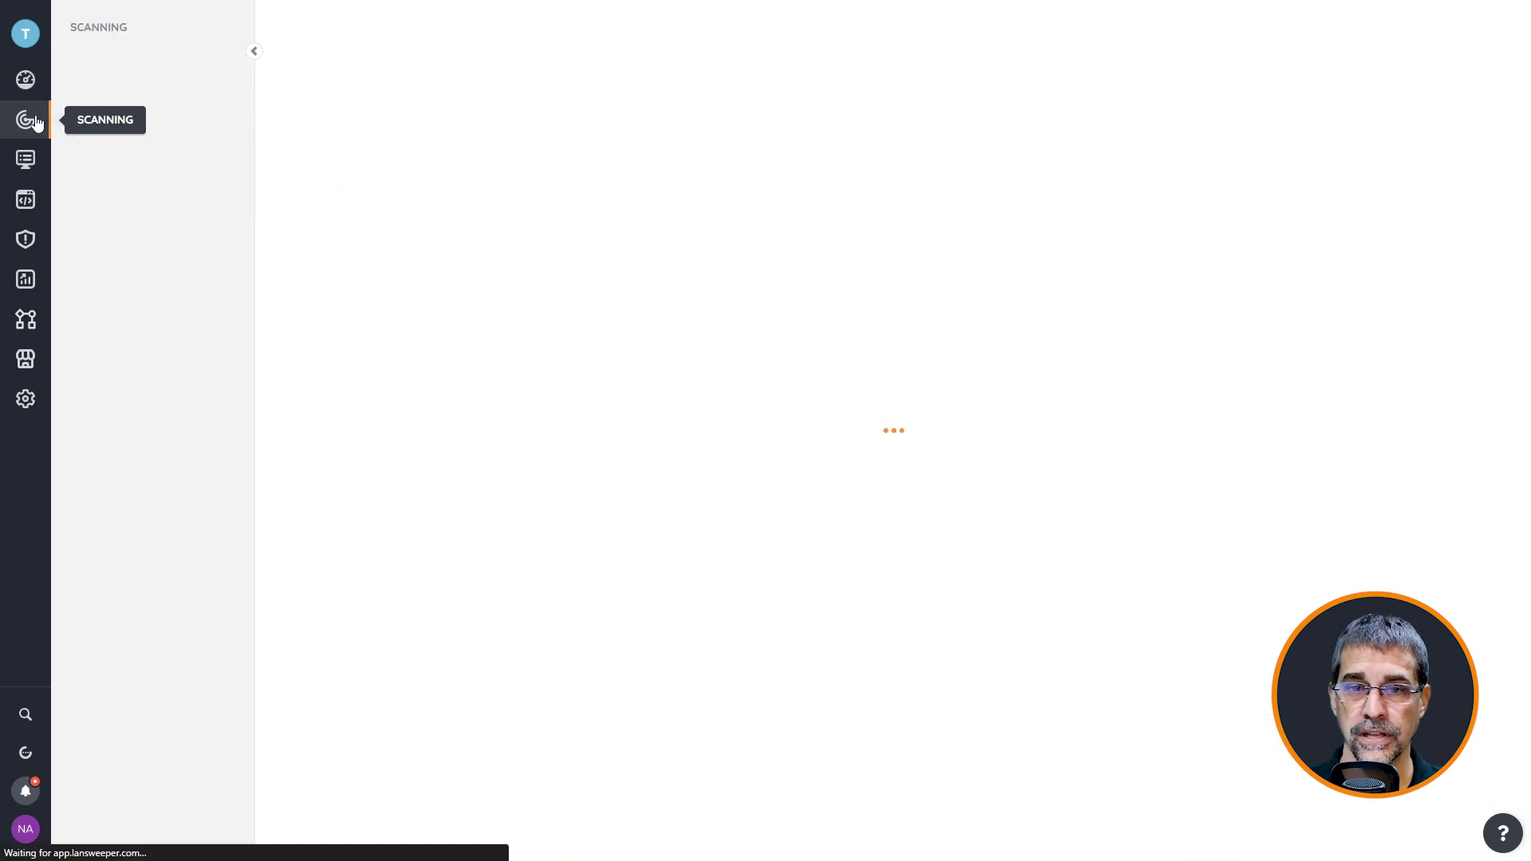
left_click(118, 145)
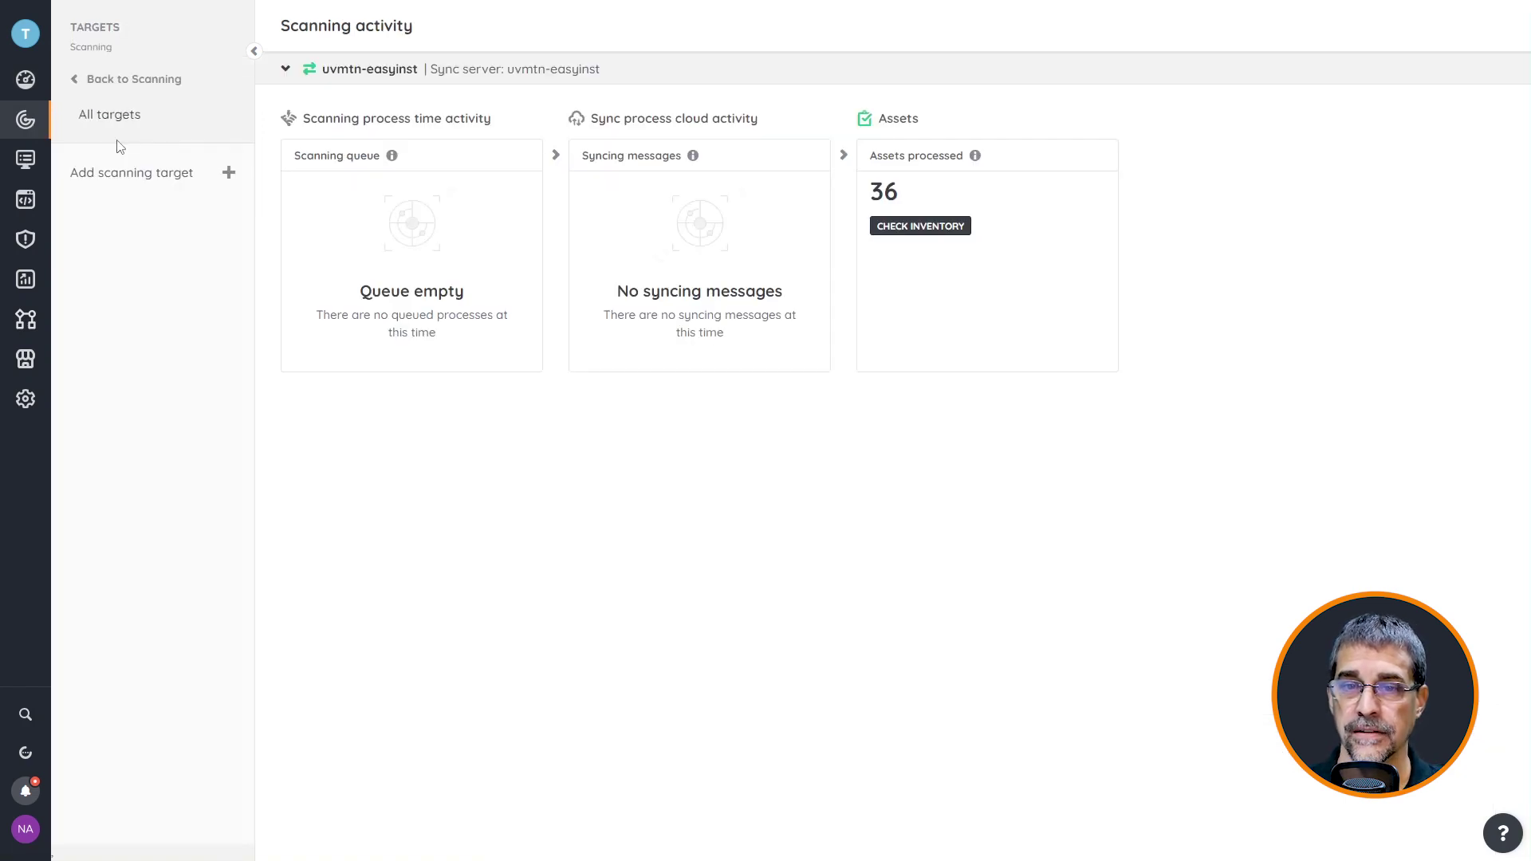
left_click(118, 127)
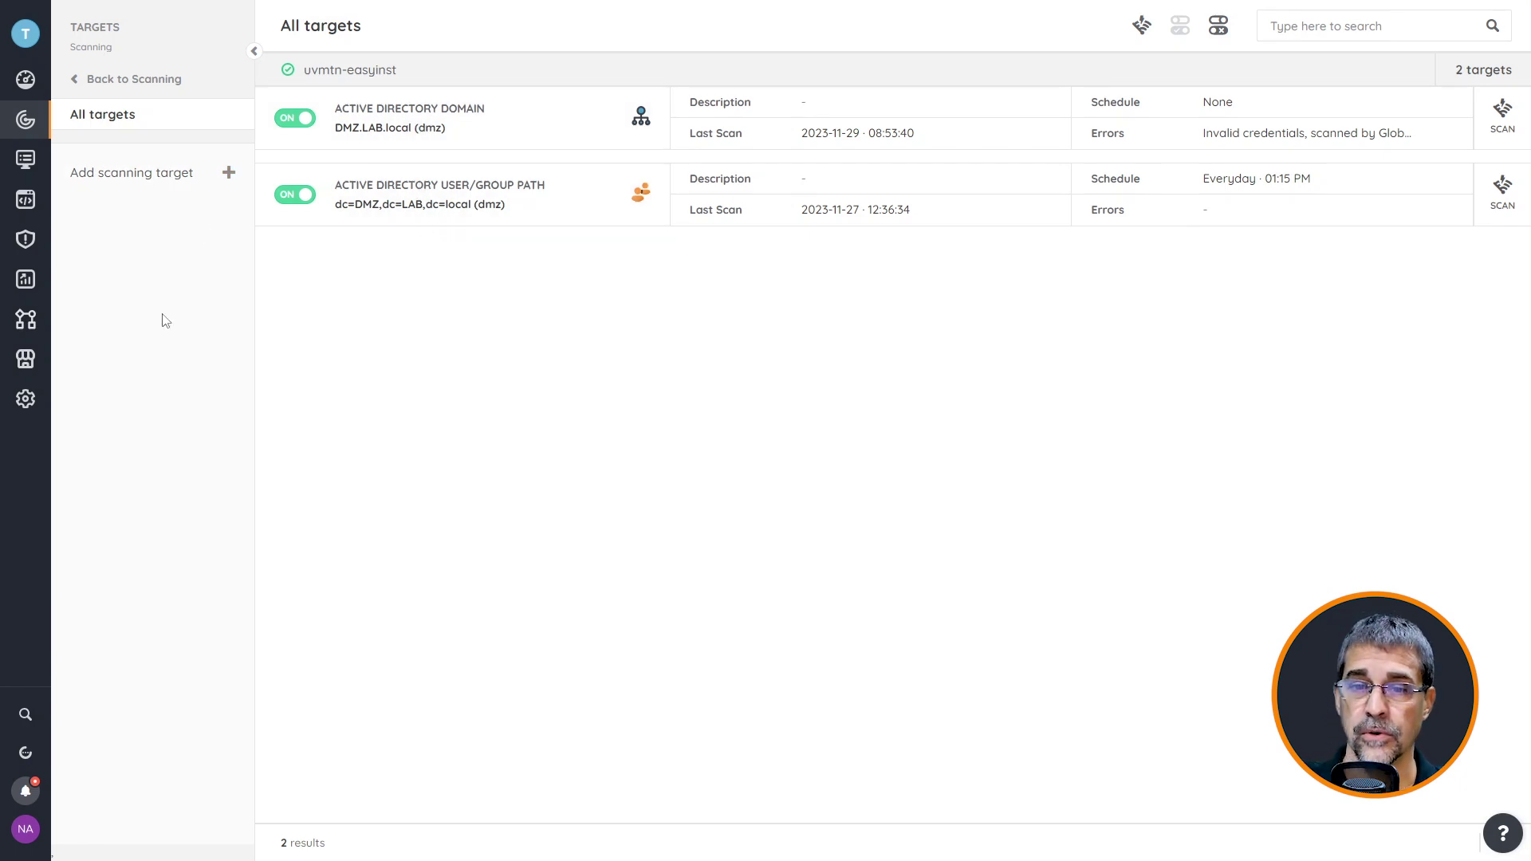
left_click(148, 182)
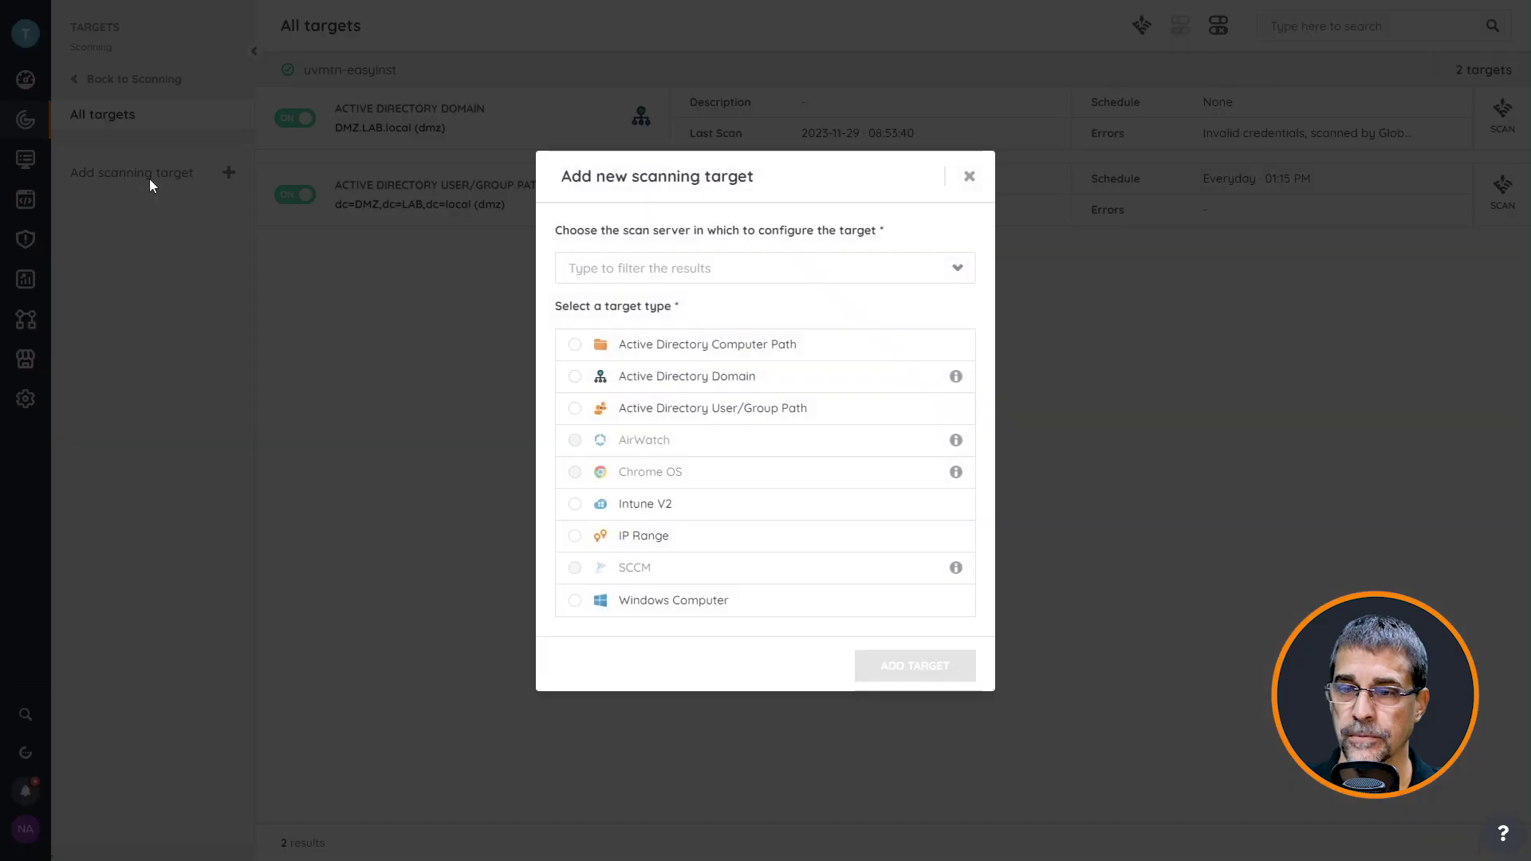
Step: Add an Active Directory Computer Path target on scan server uvmtn-easyinst
left_click(575, 346)
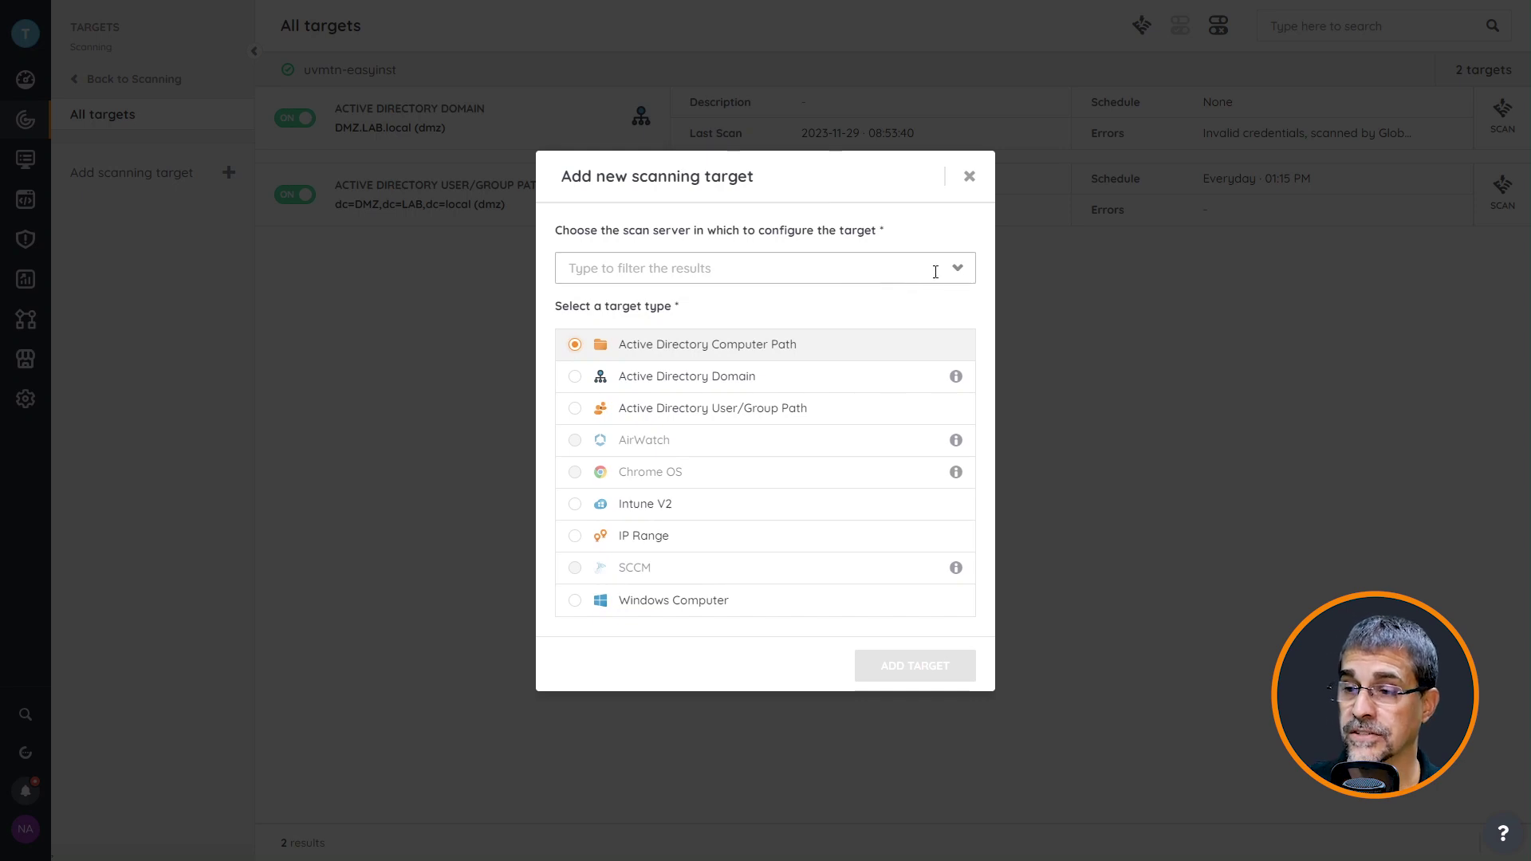
left_click(947, 270)
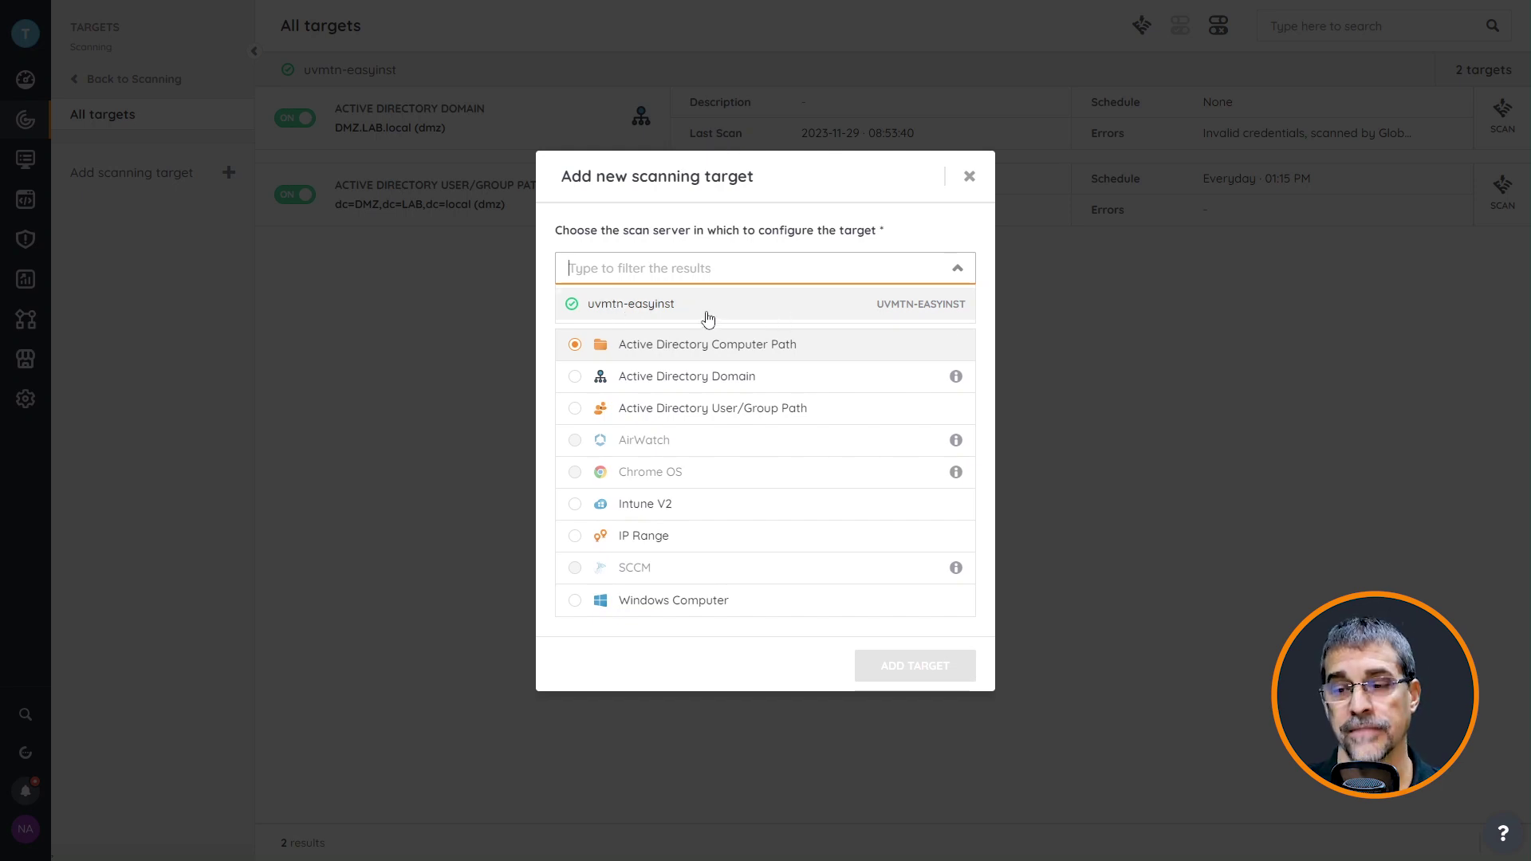
left_click(660, 314)
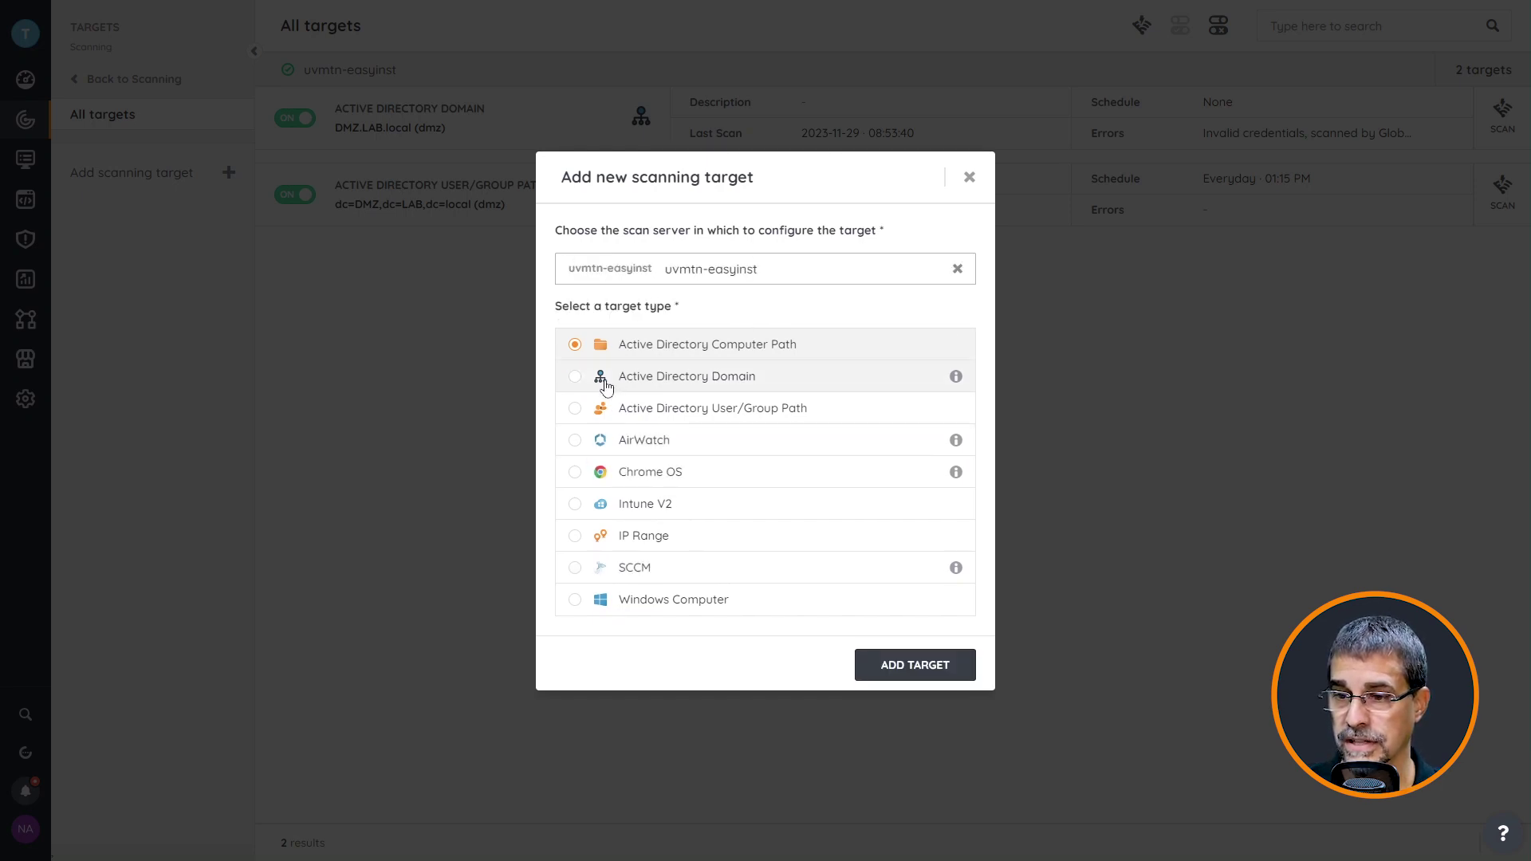
left_click(938, 671)
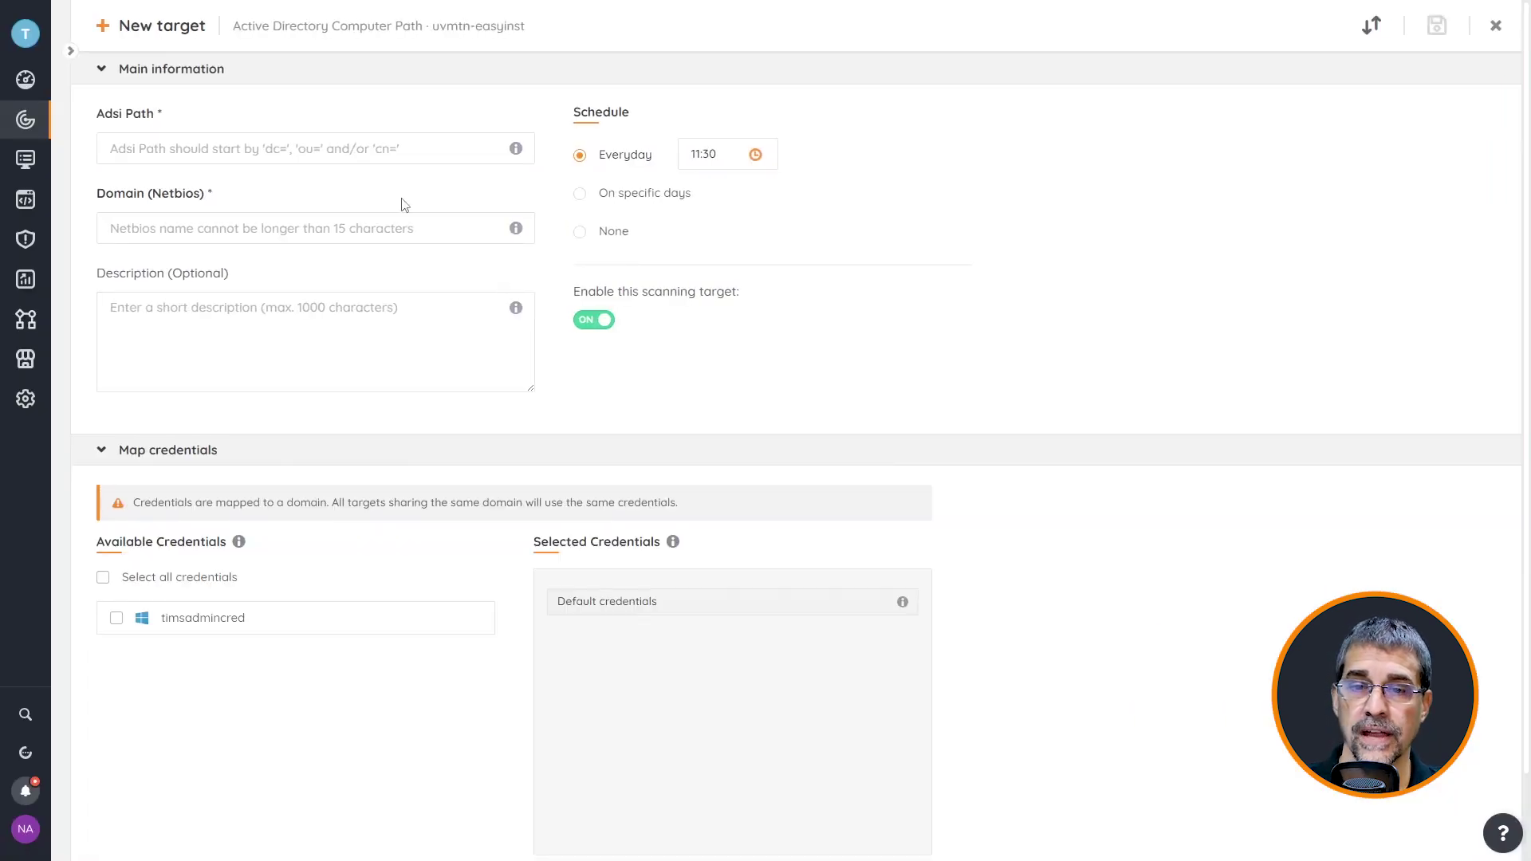
Step: Enter ADSI path dc=DMZ,dc=LAB,dc=local and set the daily scan time to 13:00
left_click(172, 142)
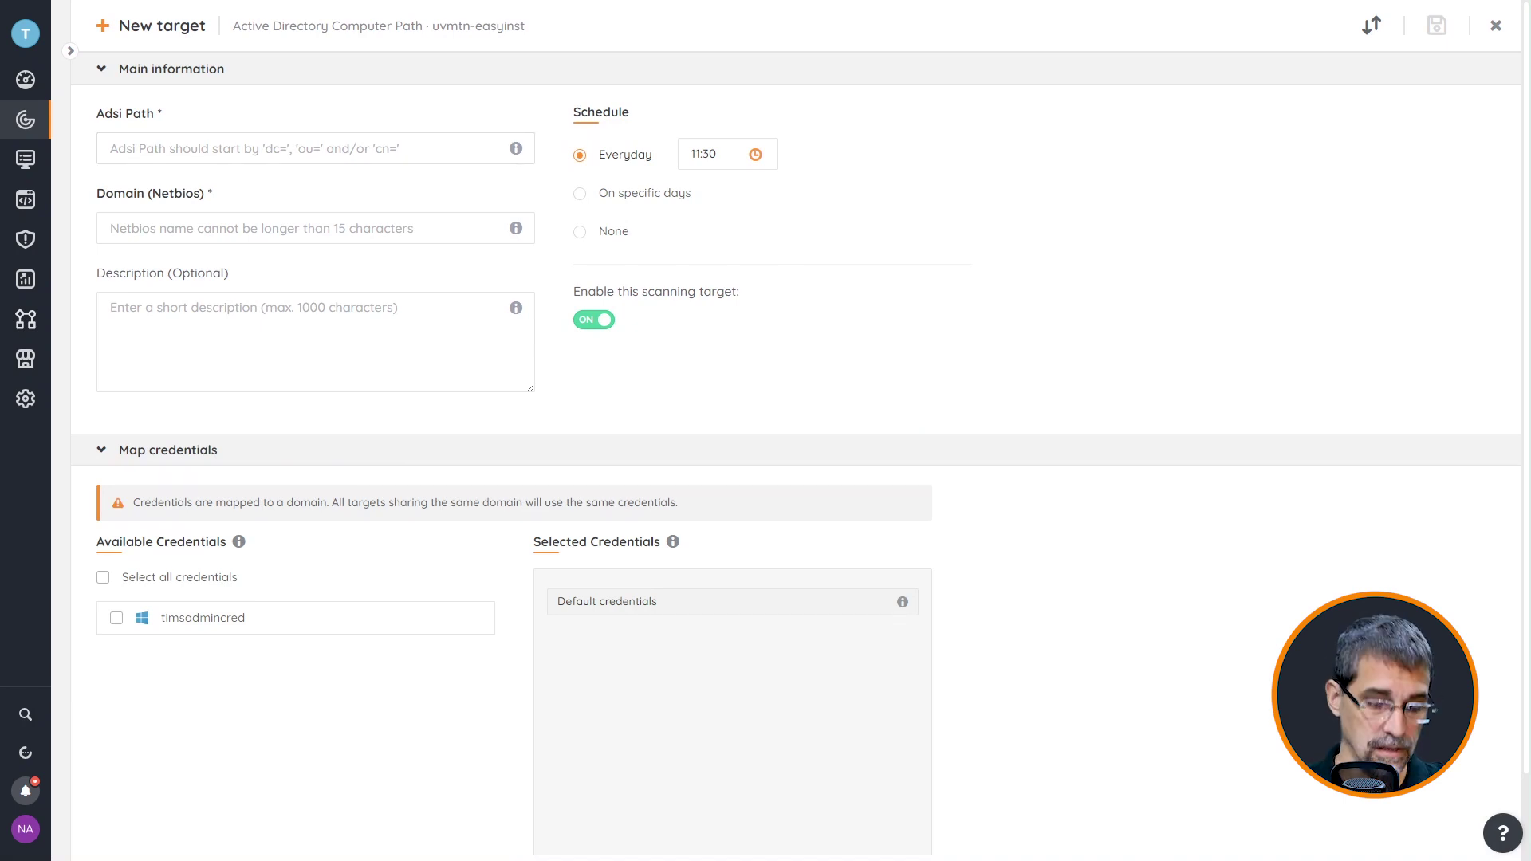
left_click(230, 147)
type("dc=DMZ,dc=LAB,dc=local")
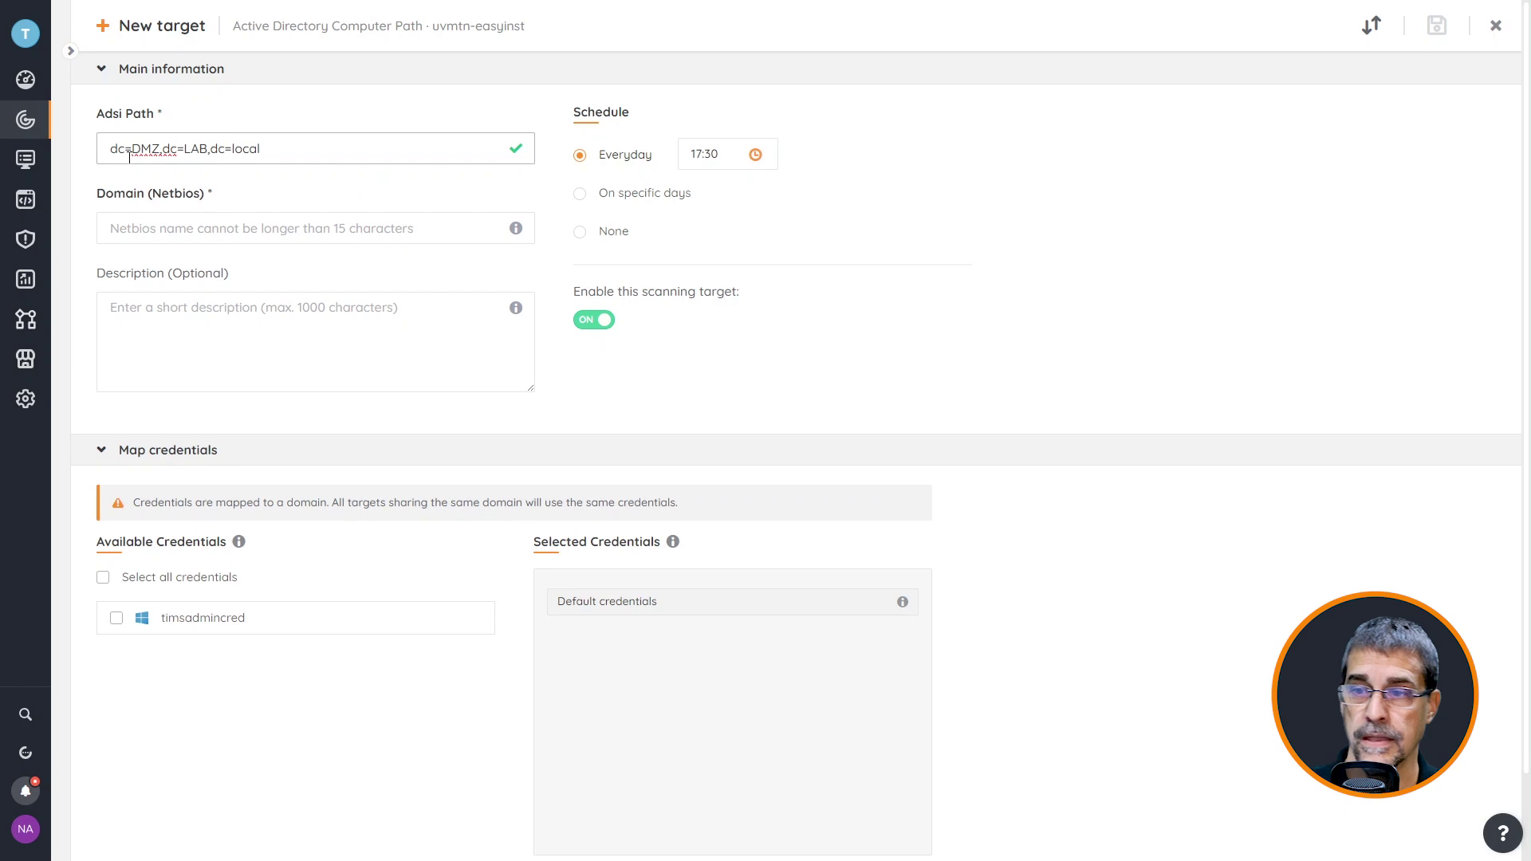
left_click(716, 158)
type("17")
left_click_drag(723, 156, 676, 156)
type("13:00")
Step: Set the domain to DMZ and map the Windows admin credential
left_click(126, 229)
type("DMZ")
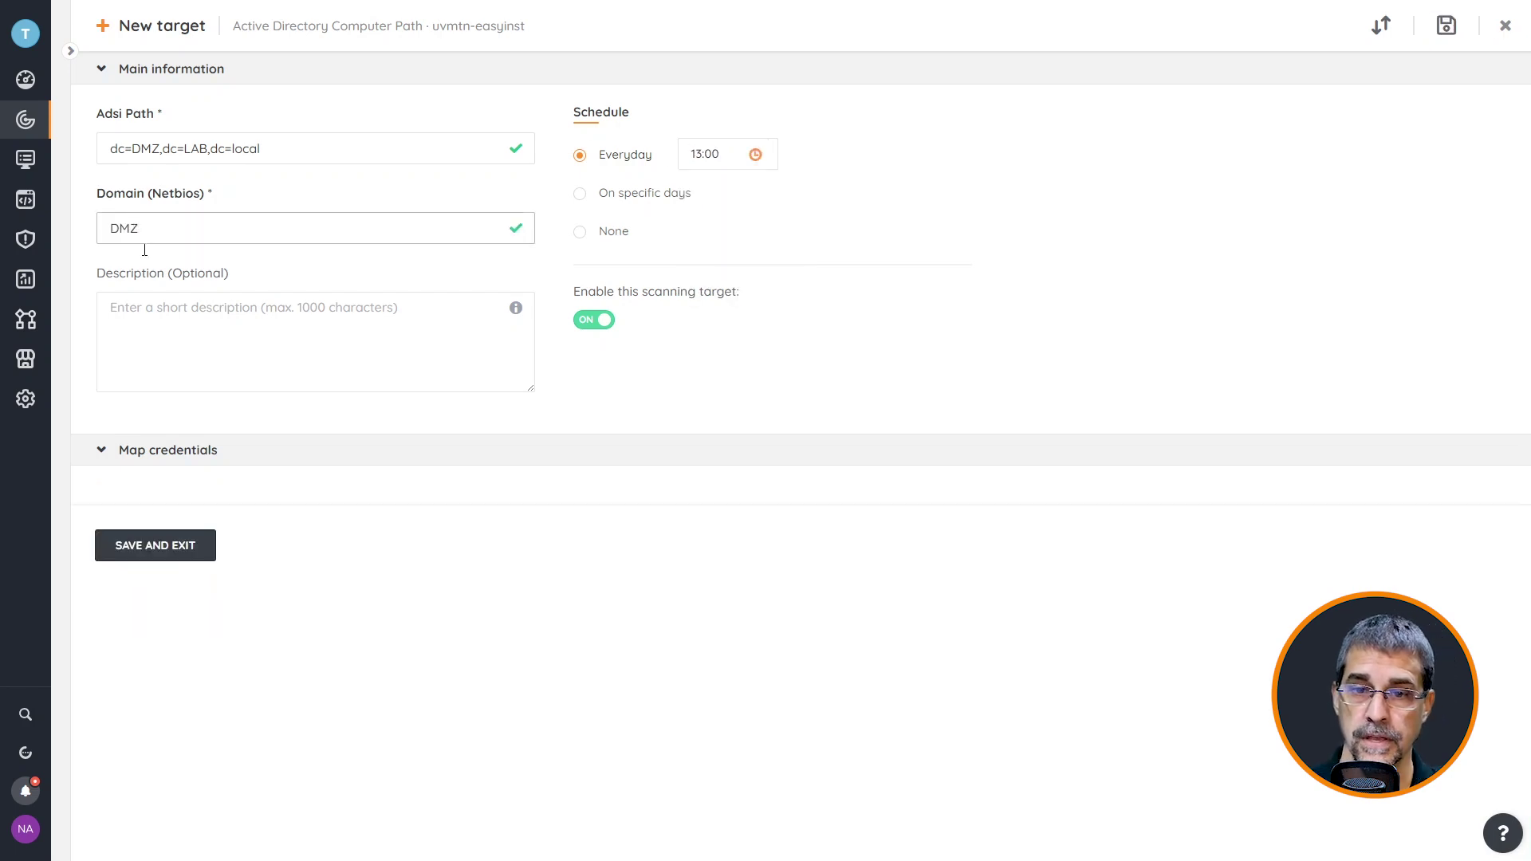
left_click(212, 332)
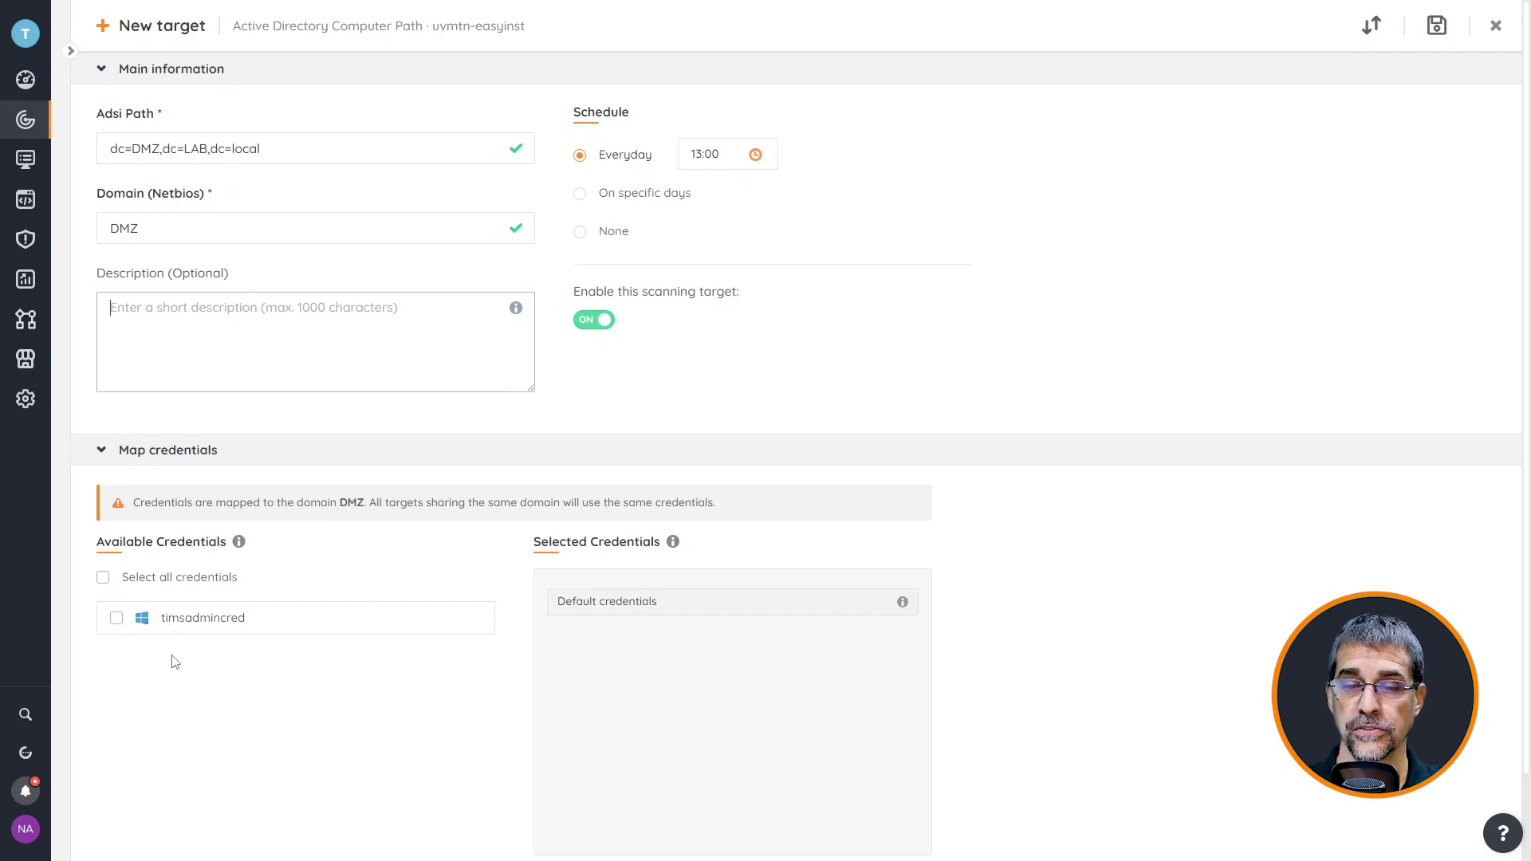
left_click(117, 621)
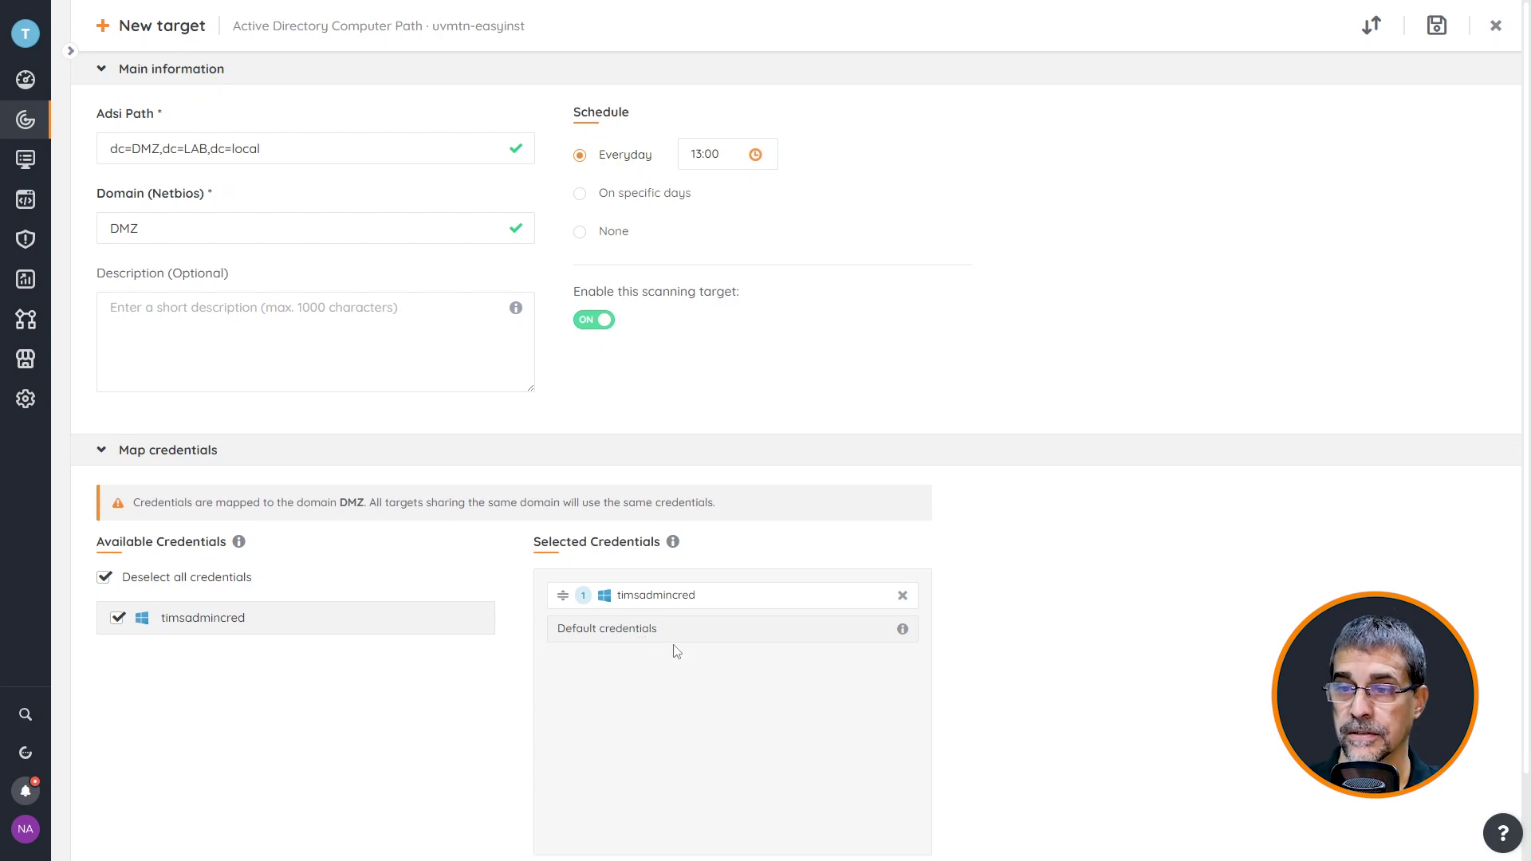
scroll(917, 634, "down", 2)
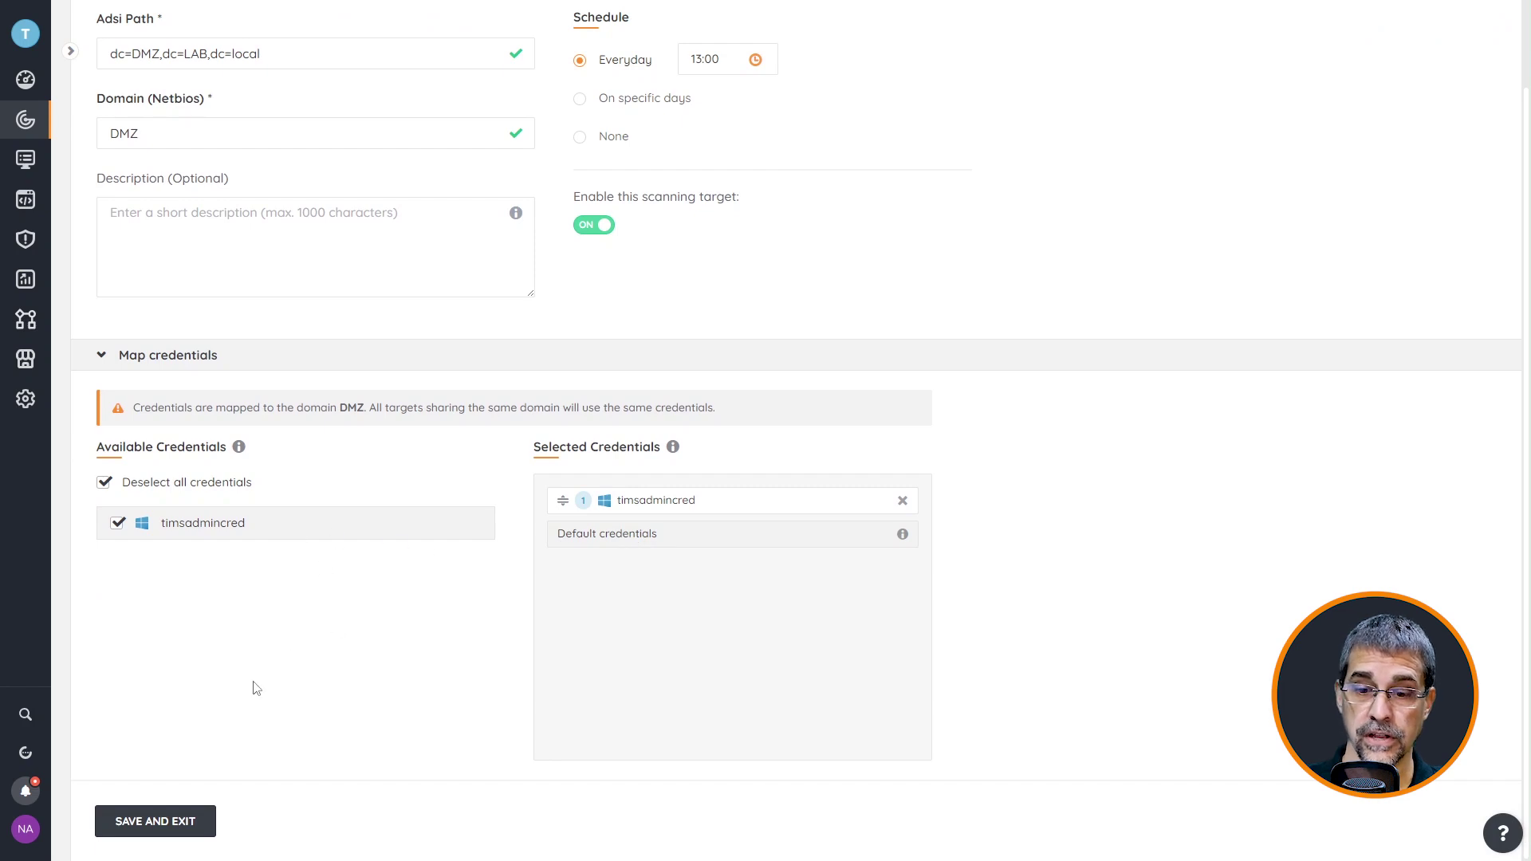
Step: Save the Computer Path target without queuing a scan and return to All targets
left_click(176, 830)
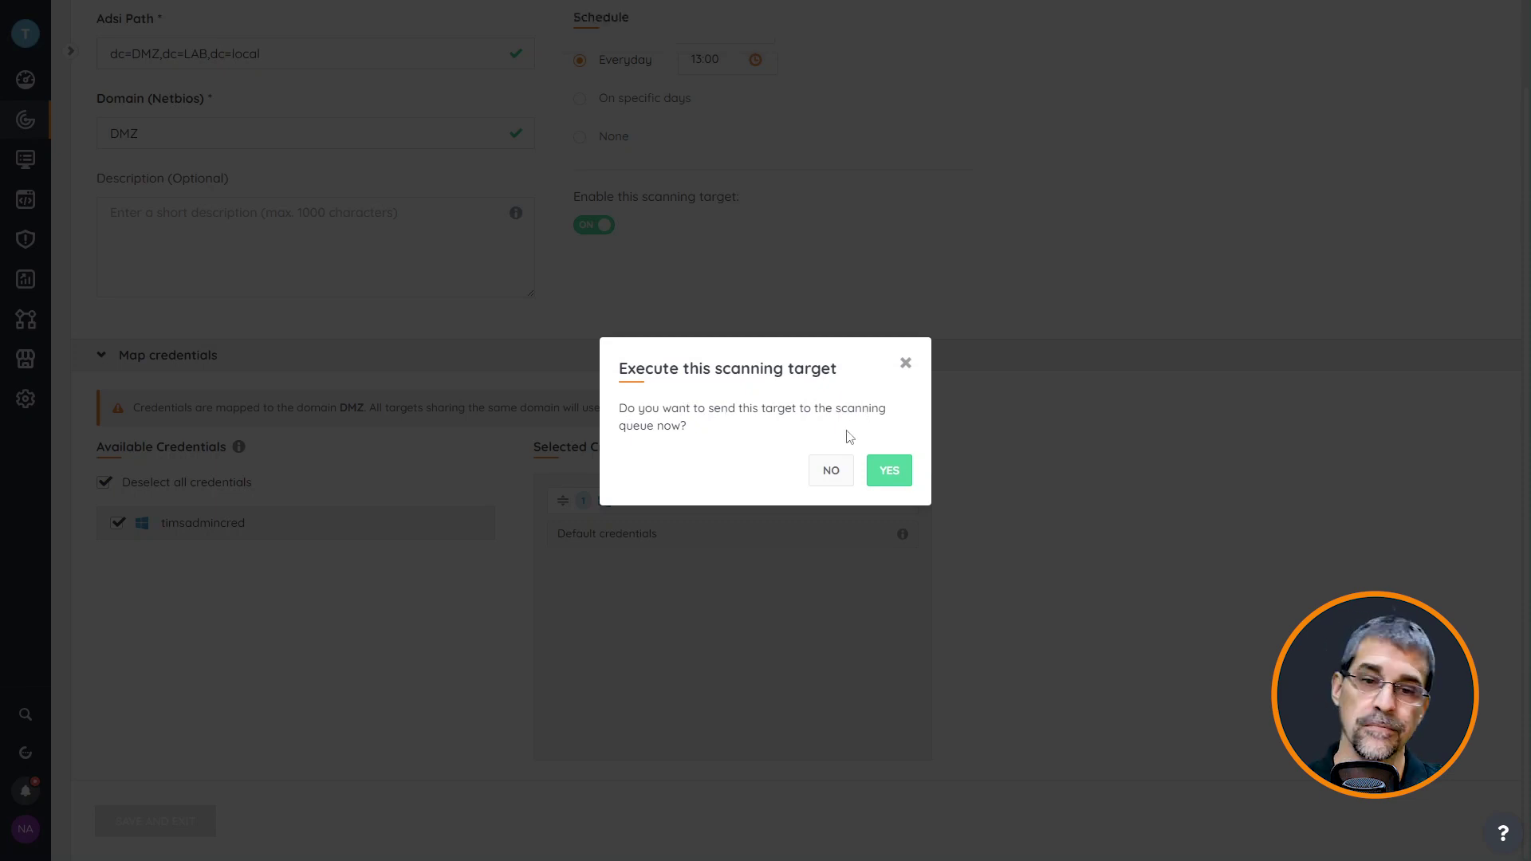
left_click(831, 471)
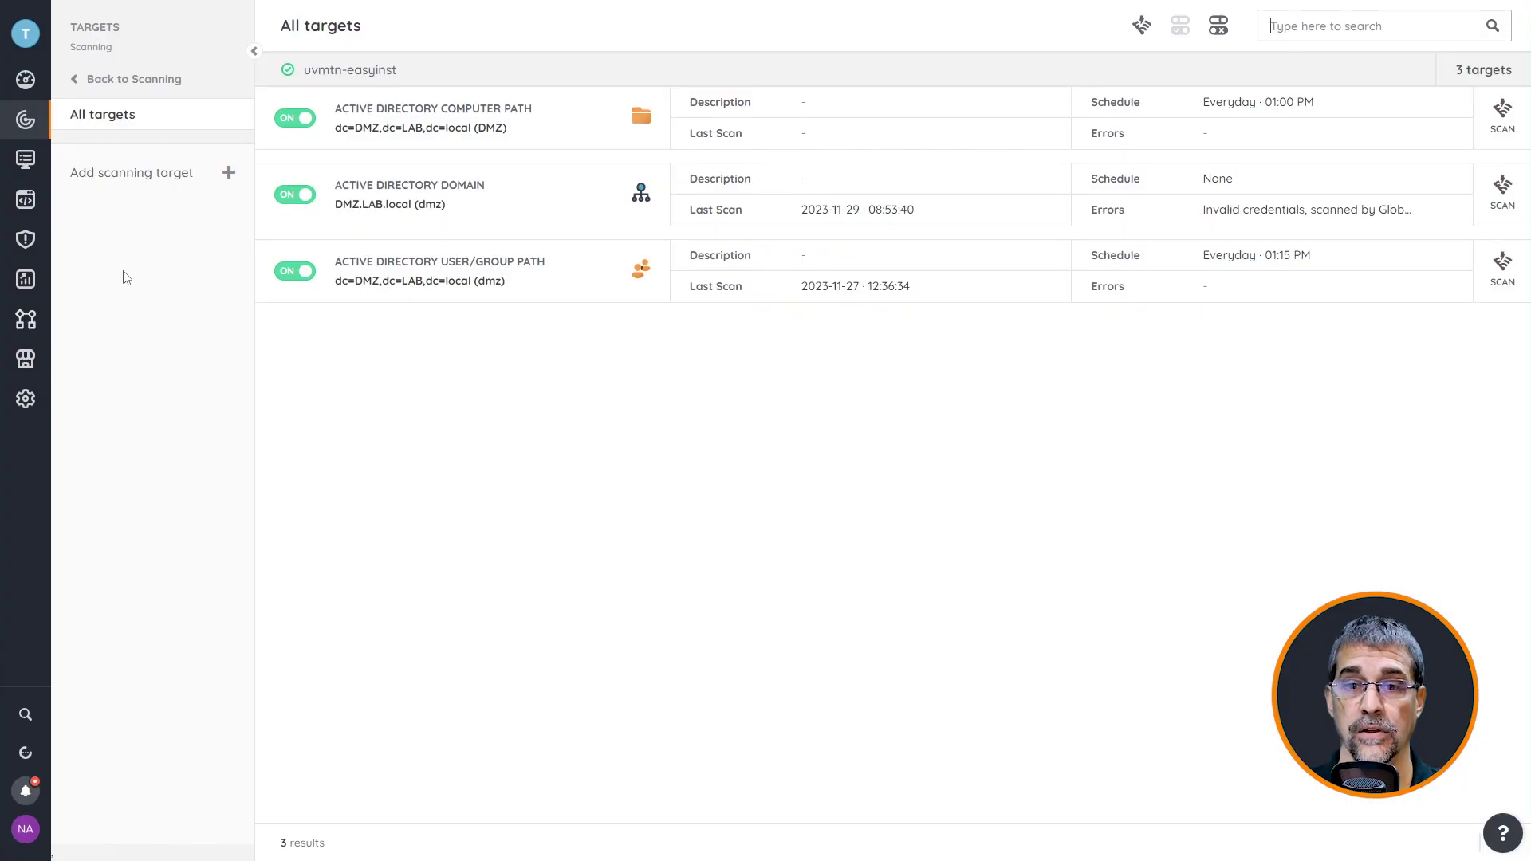
Step: Start another scanning target with scan server uvmtn-easyinst and target type IP Range
left_click(145, 184)
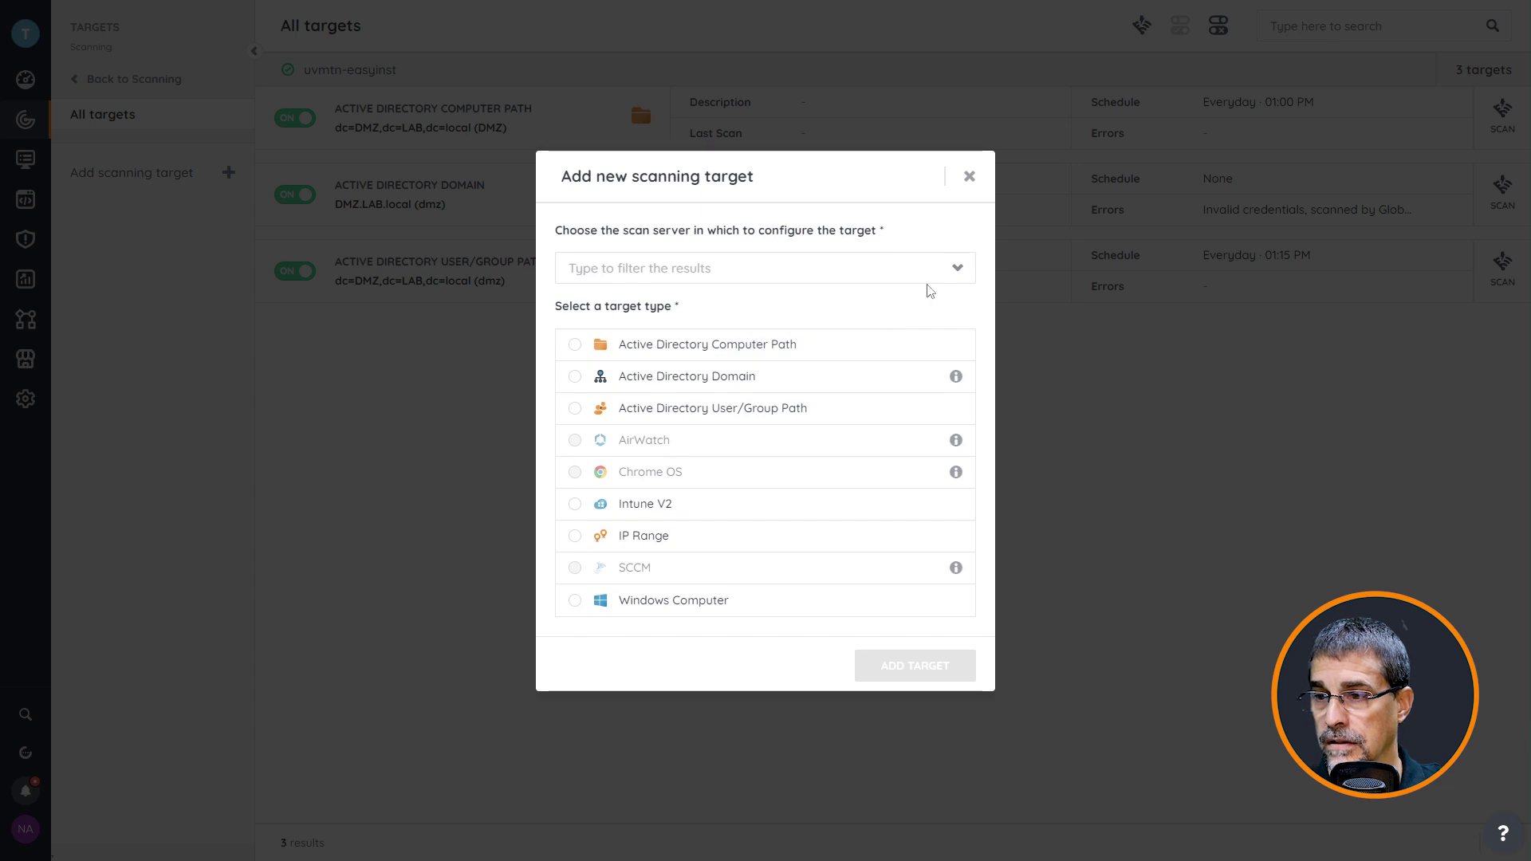
left_click(957, 268)
left_click(634, 302)
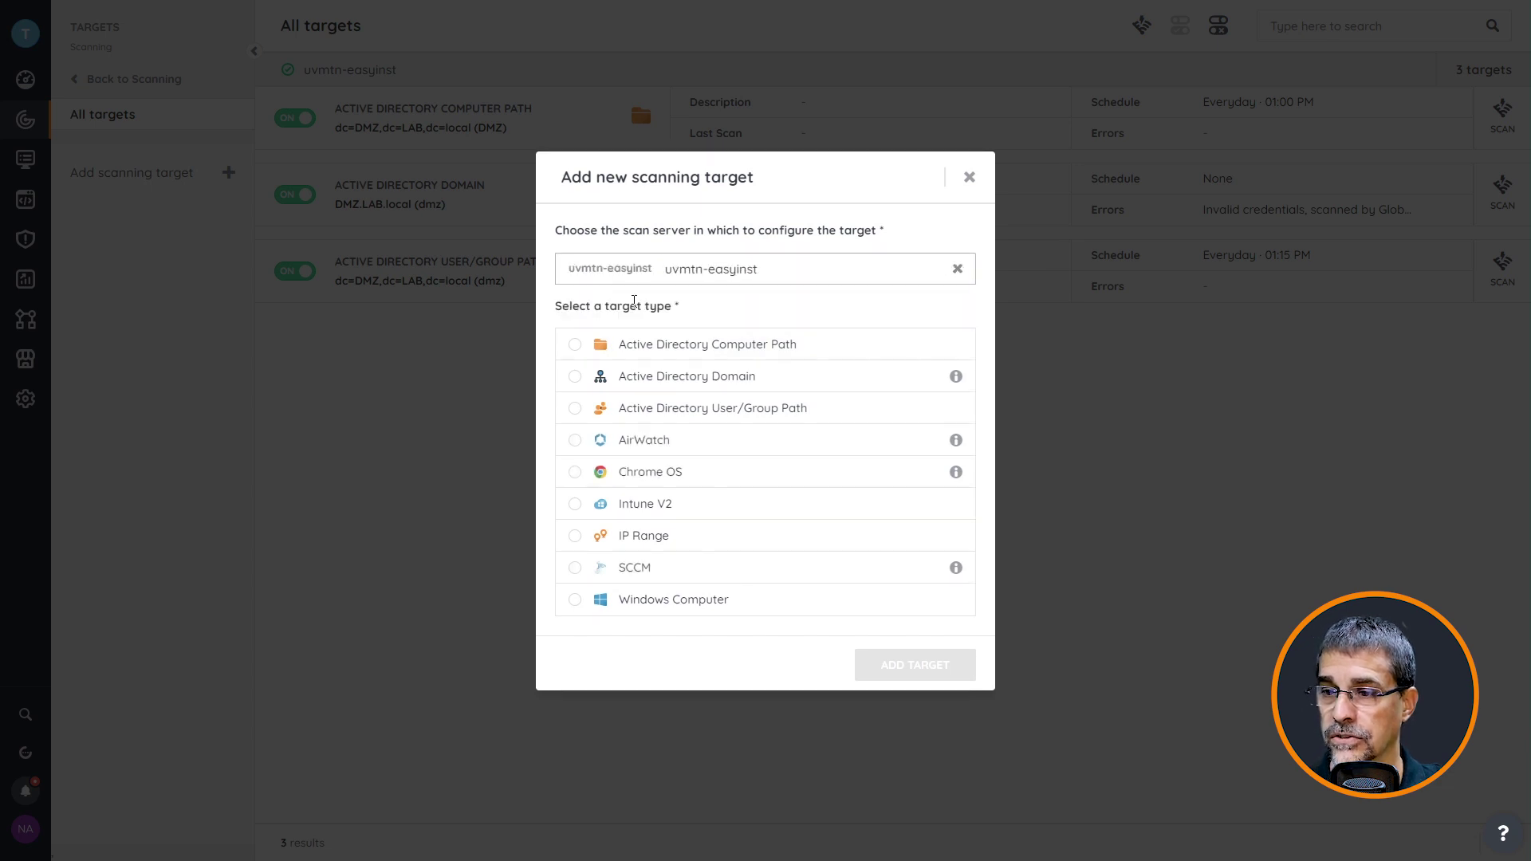
left_click(575, 536)
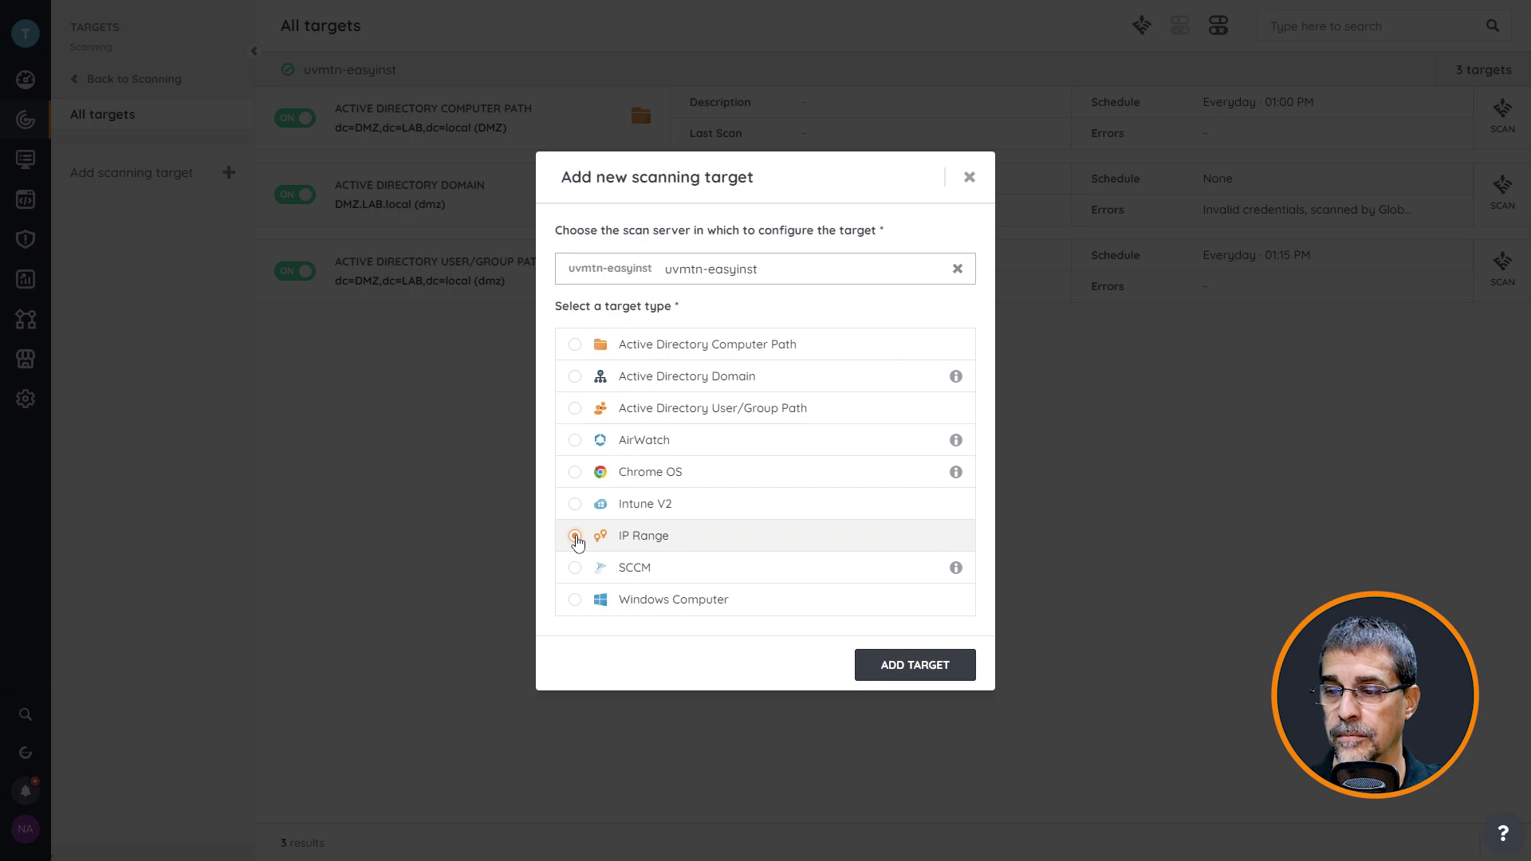
Step: Create the IP Range target spanning 10.40.0.1 to 10.40.0.110, leaving SSH scanning enabled
left_click(933, 671)
type("1")
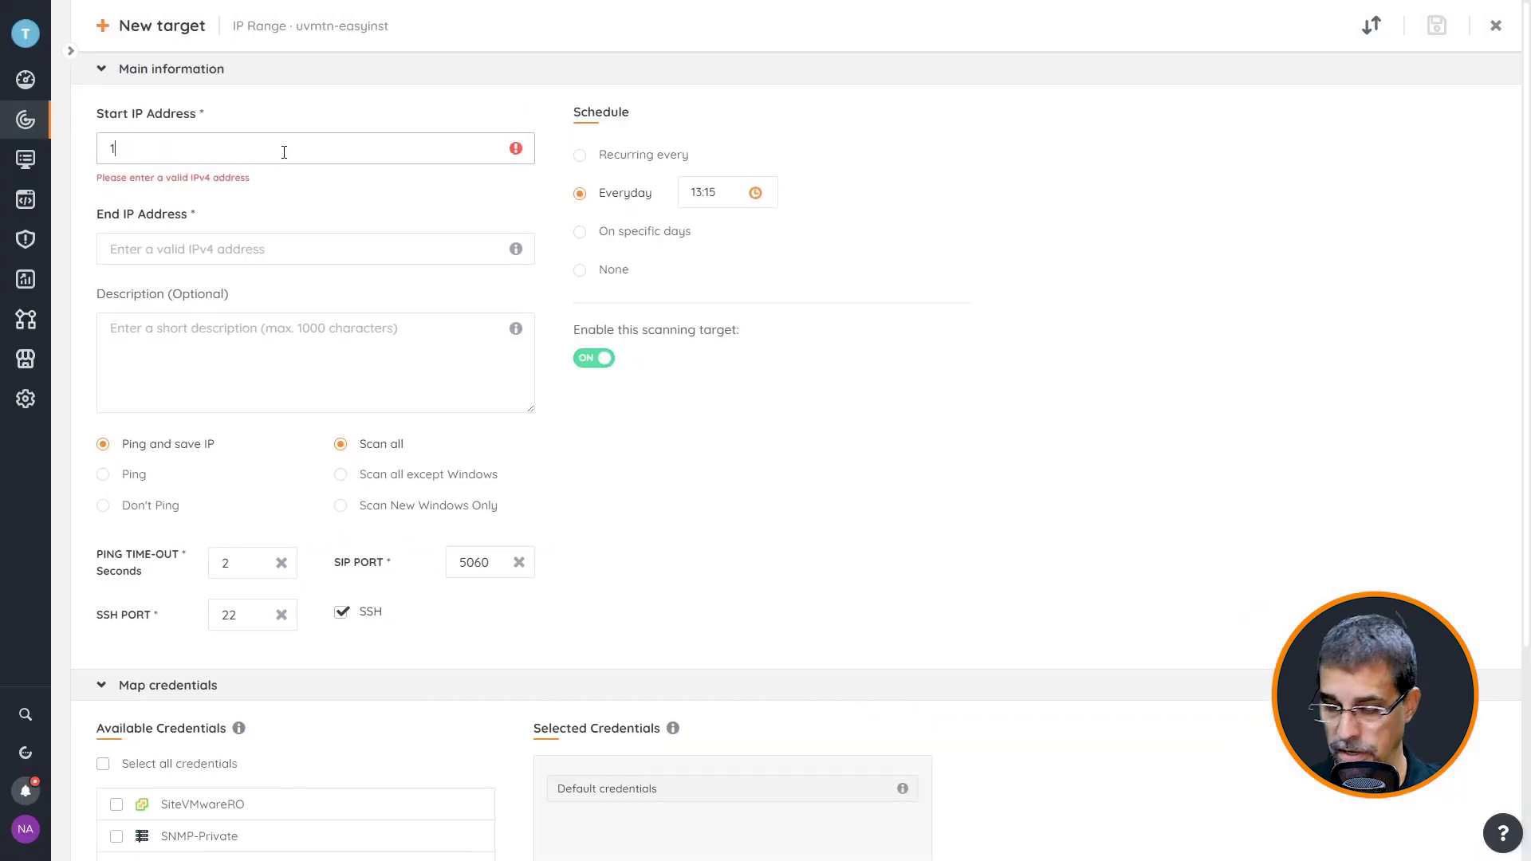
type("0.40.0.1")
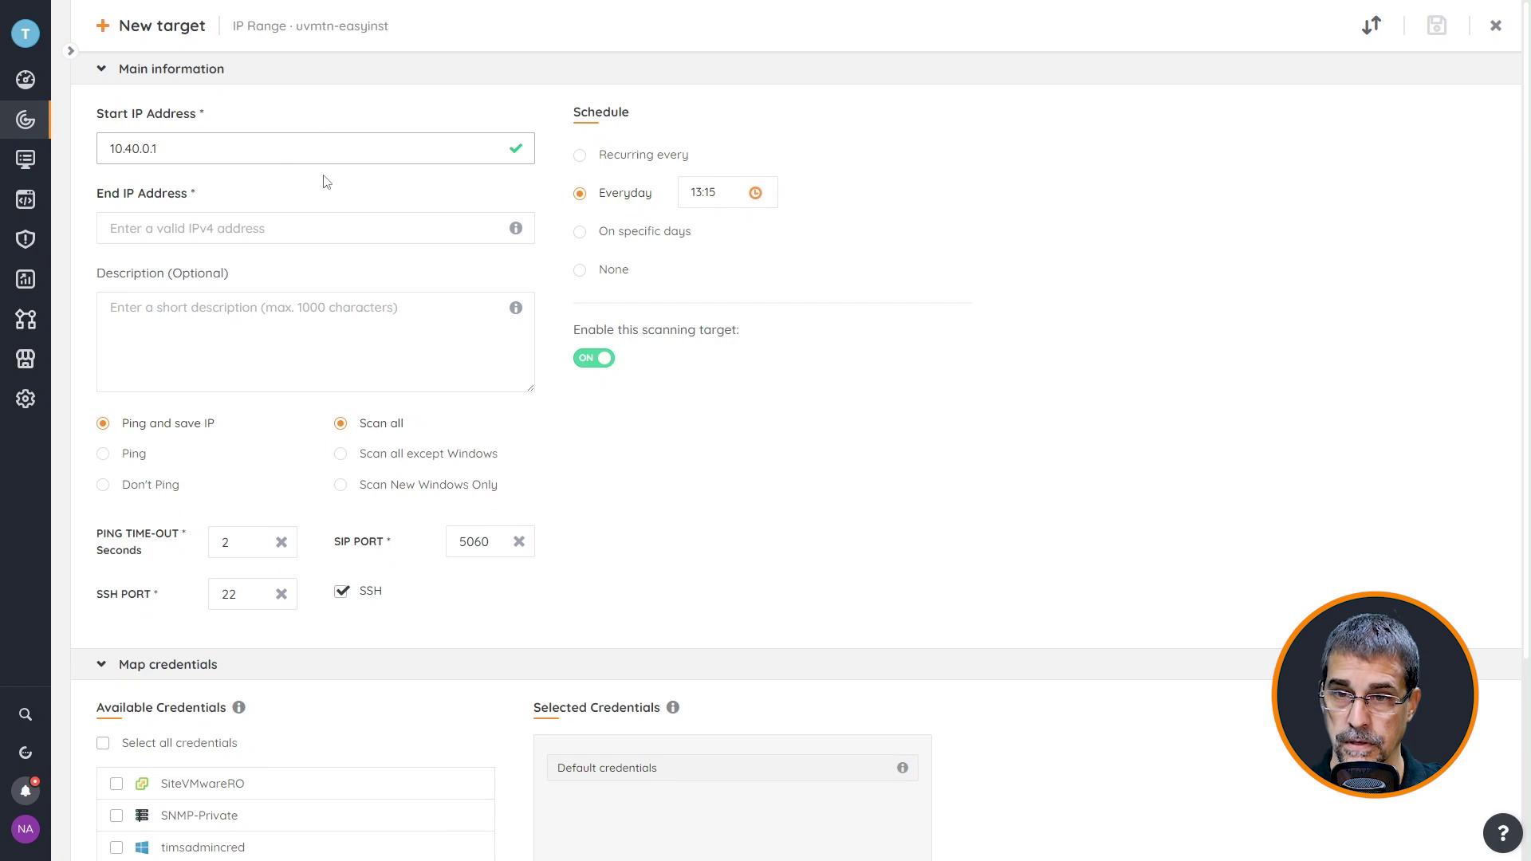
left_click(313, 228)
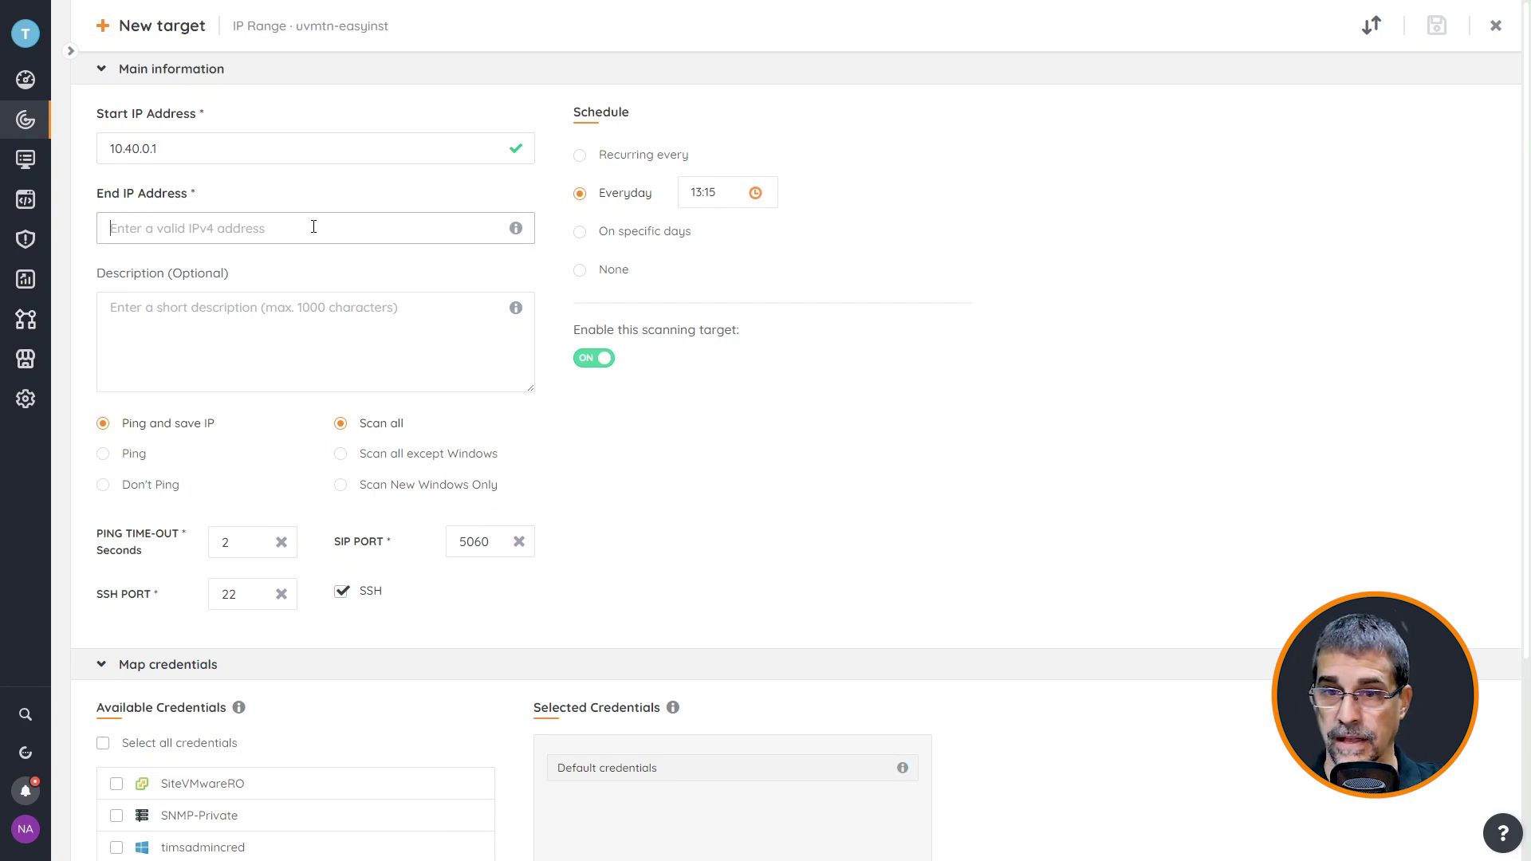
type("10.40.0")
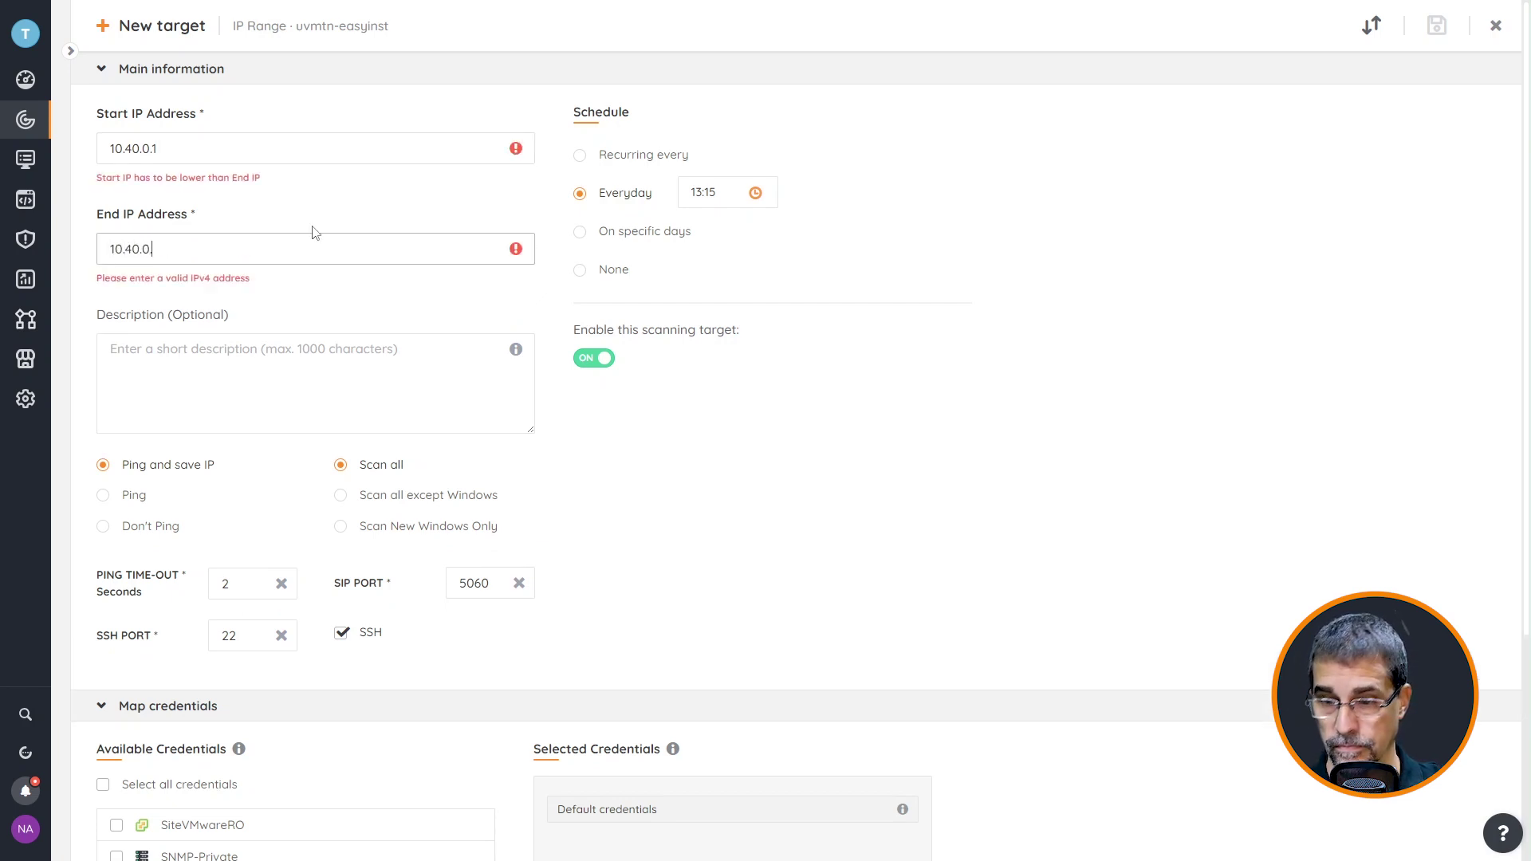
type(".110")
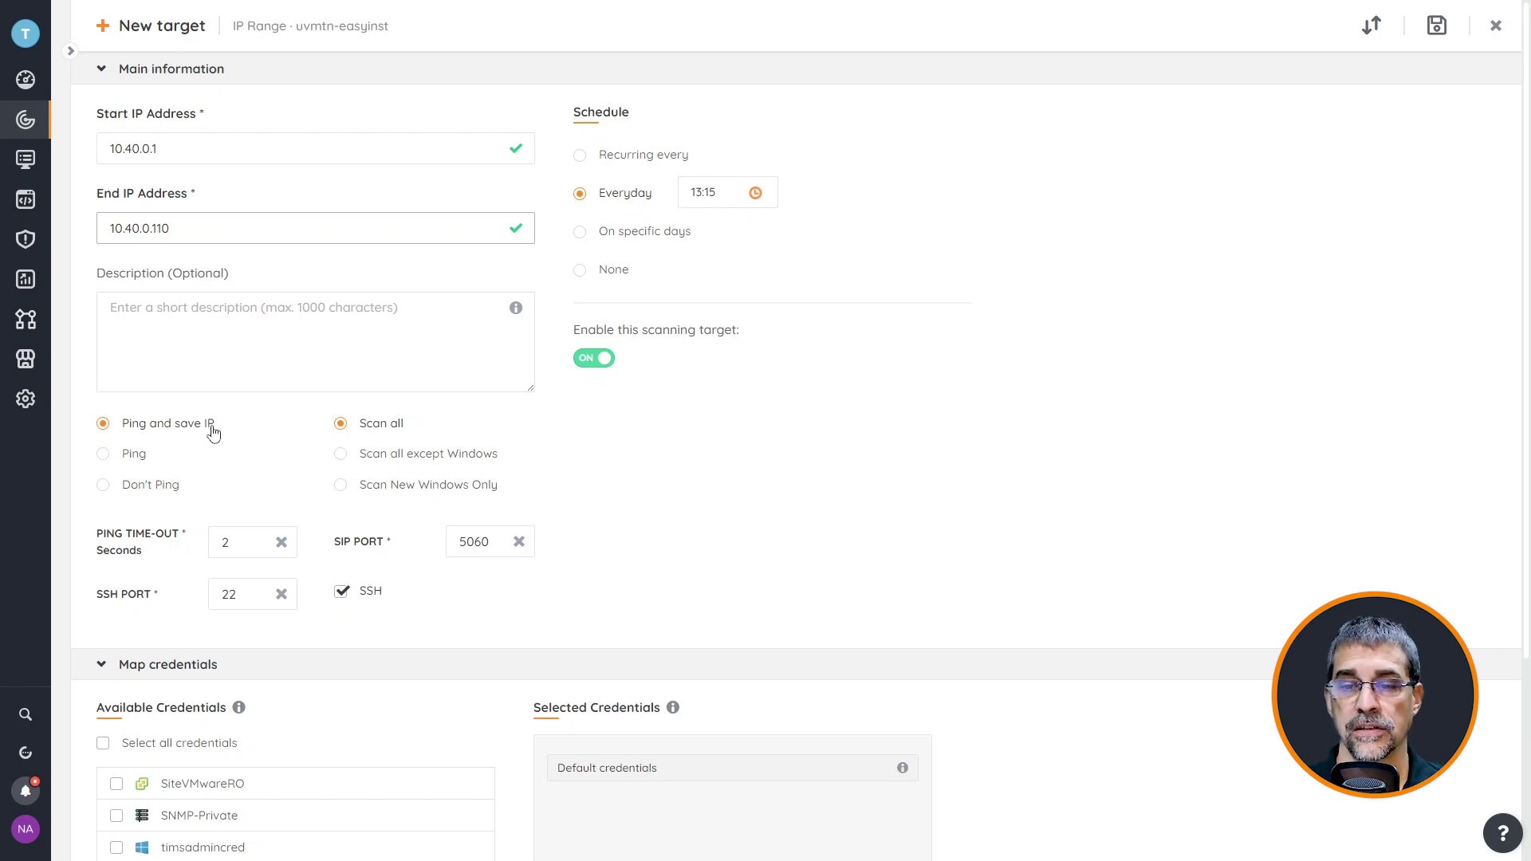
scroll(213, 431, "down", 2)
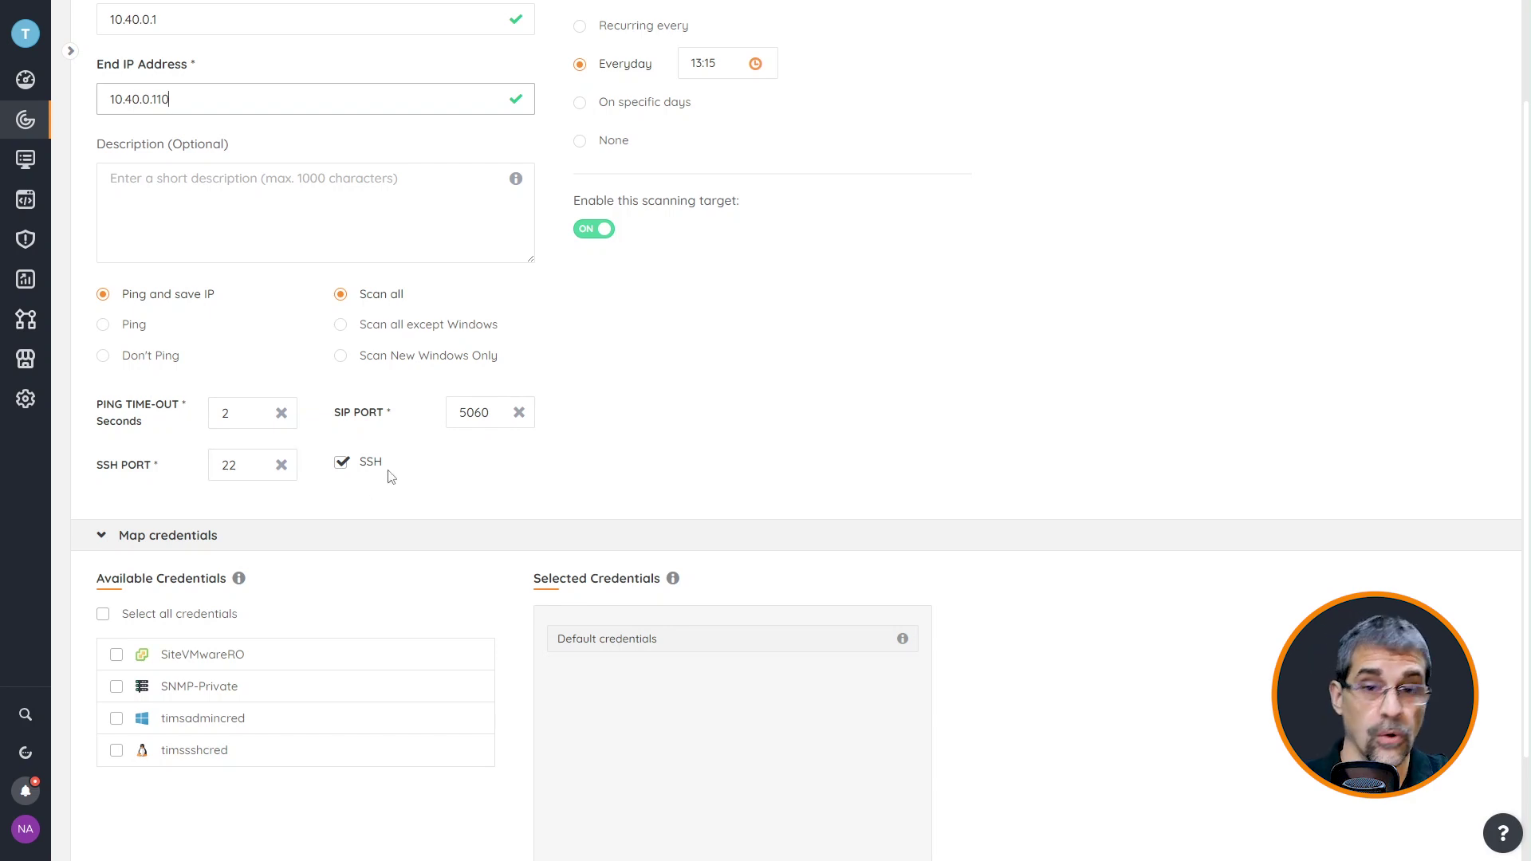
left_click(342, 463)
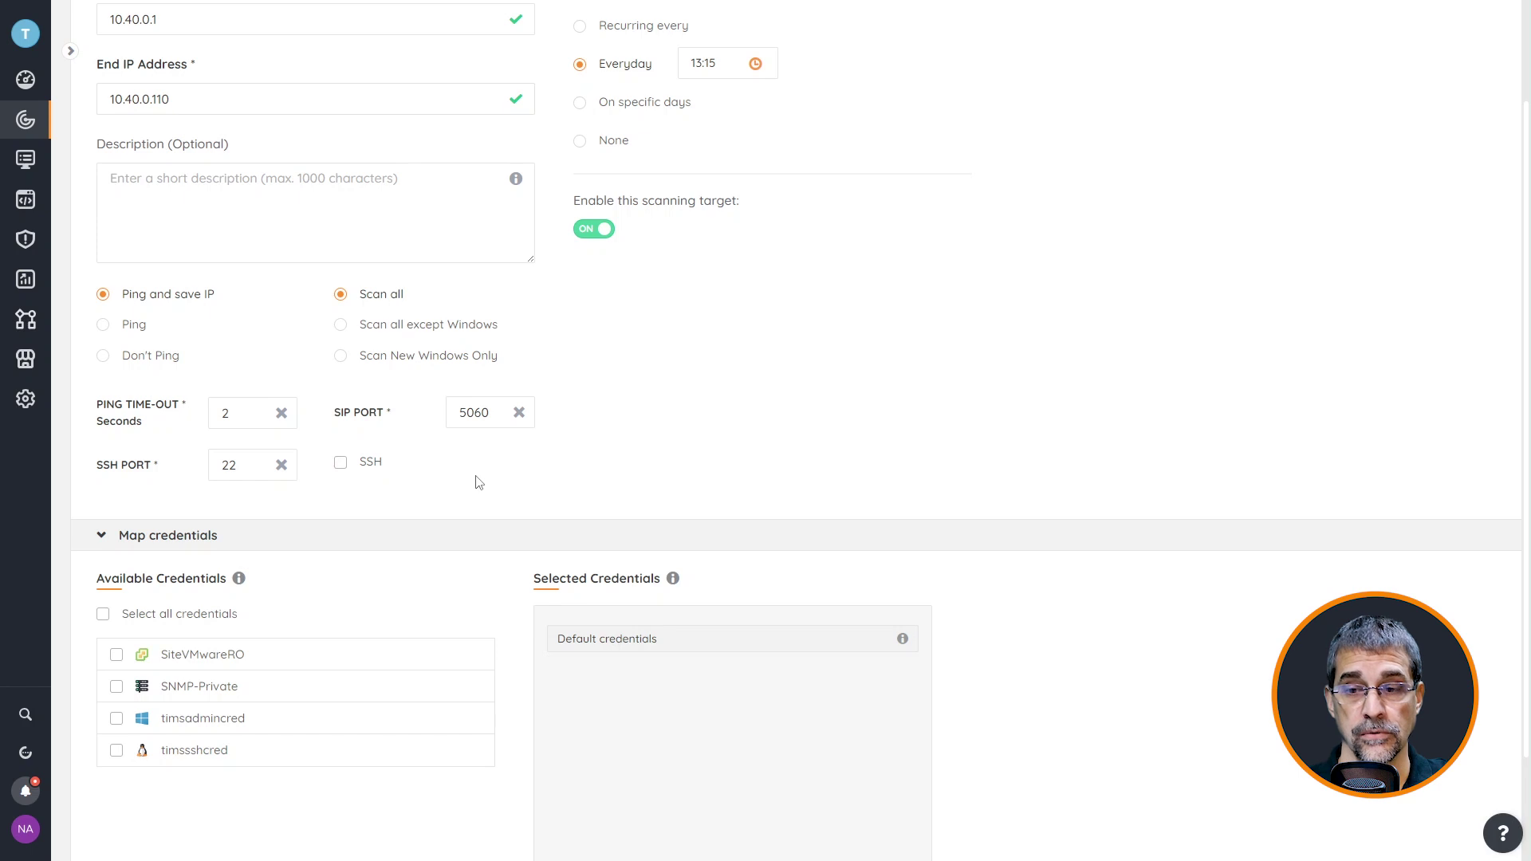
left_click(341, 462)
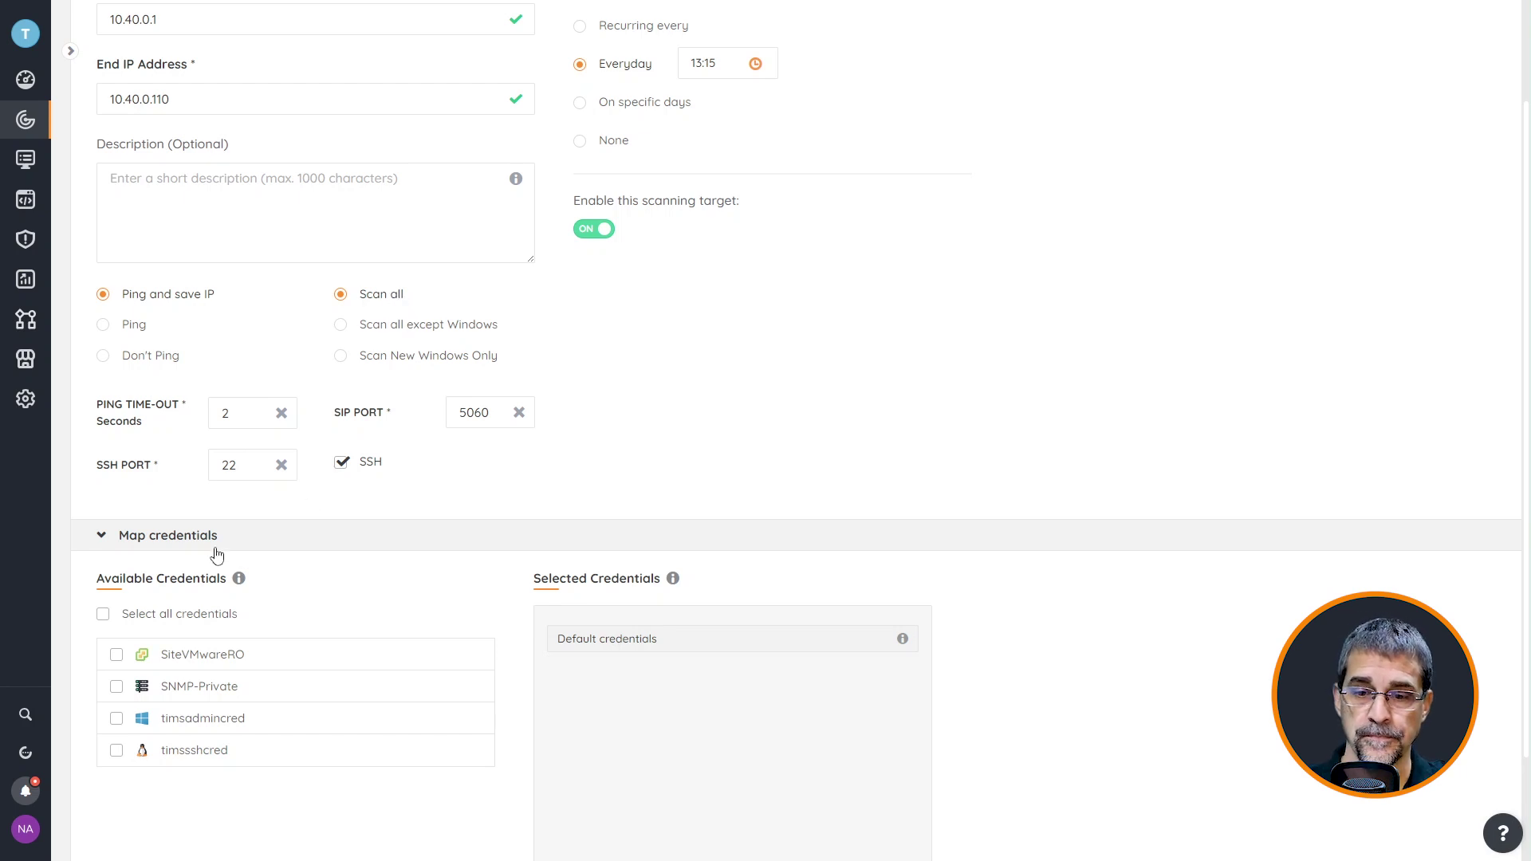
Step: Map timsadmincred, timssshcred, SiteVMwareRO and SNMP-Private credentials, then save the IP range target
scroll(229, 540, "down", 2)
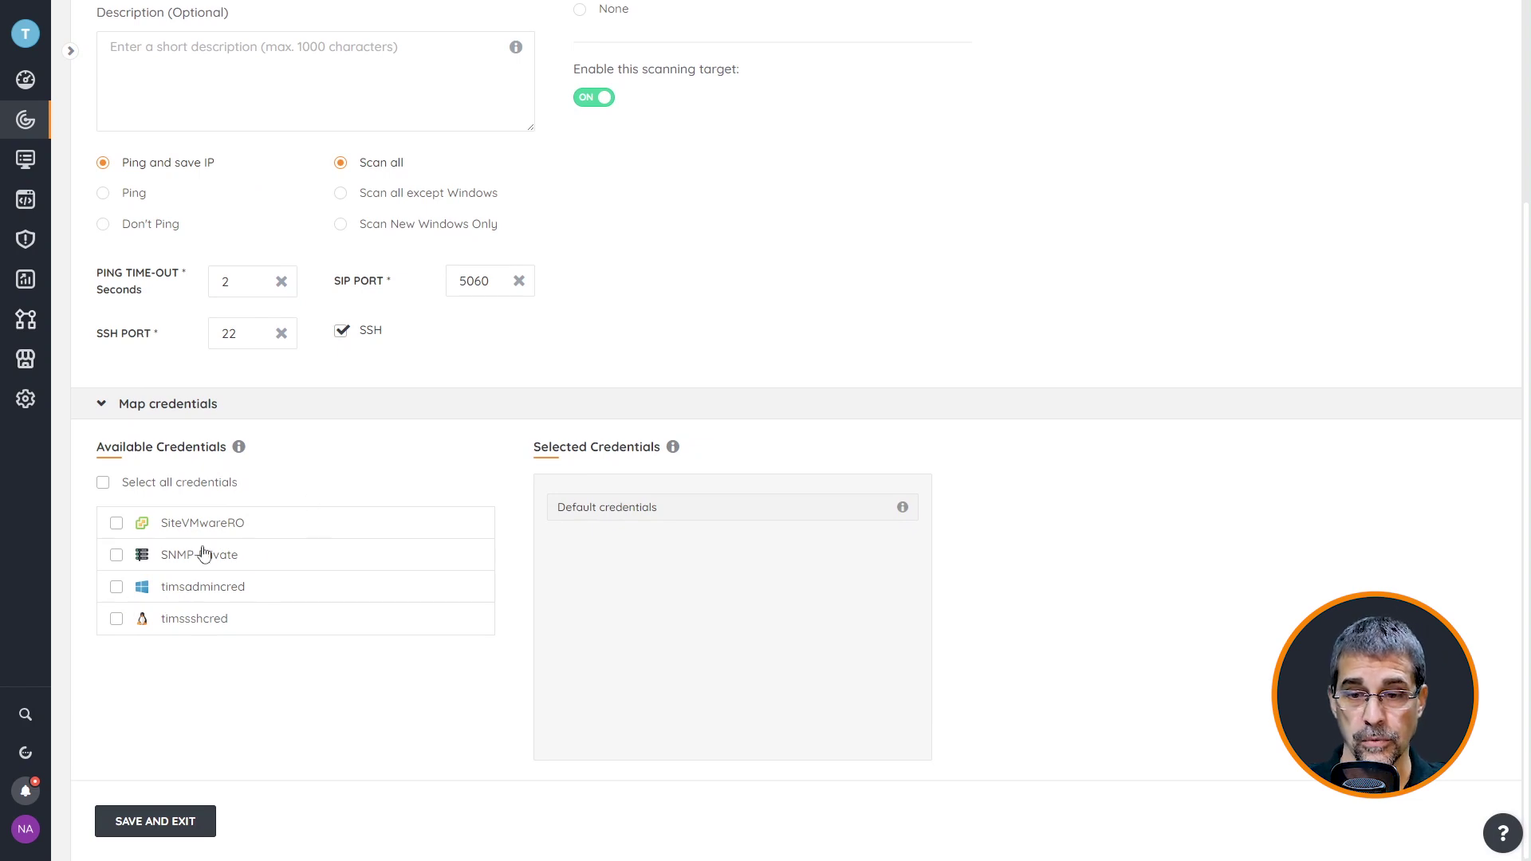
left_click(117, 589)
left_click(115, 620)
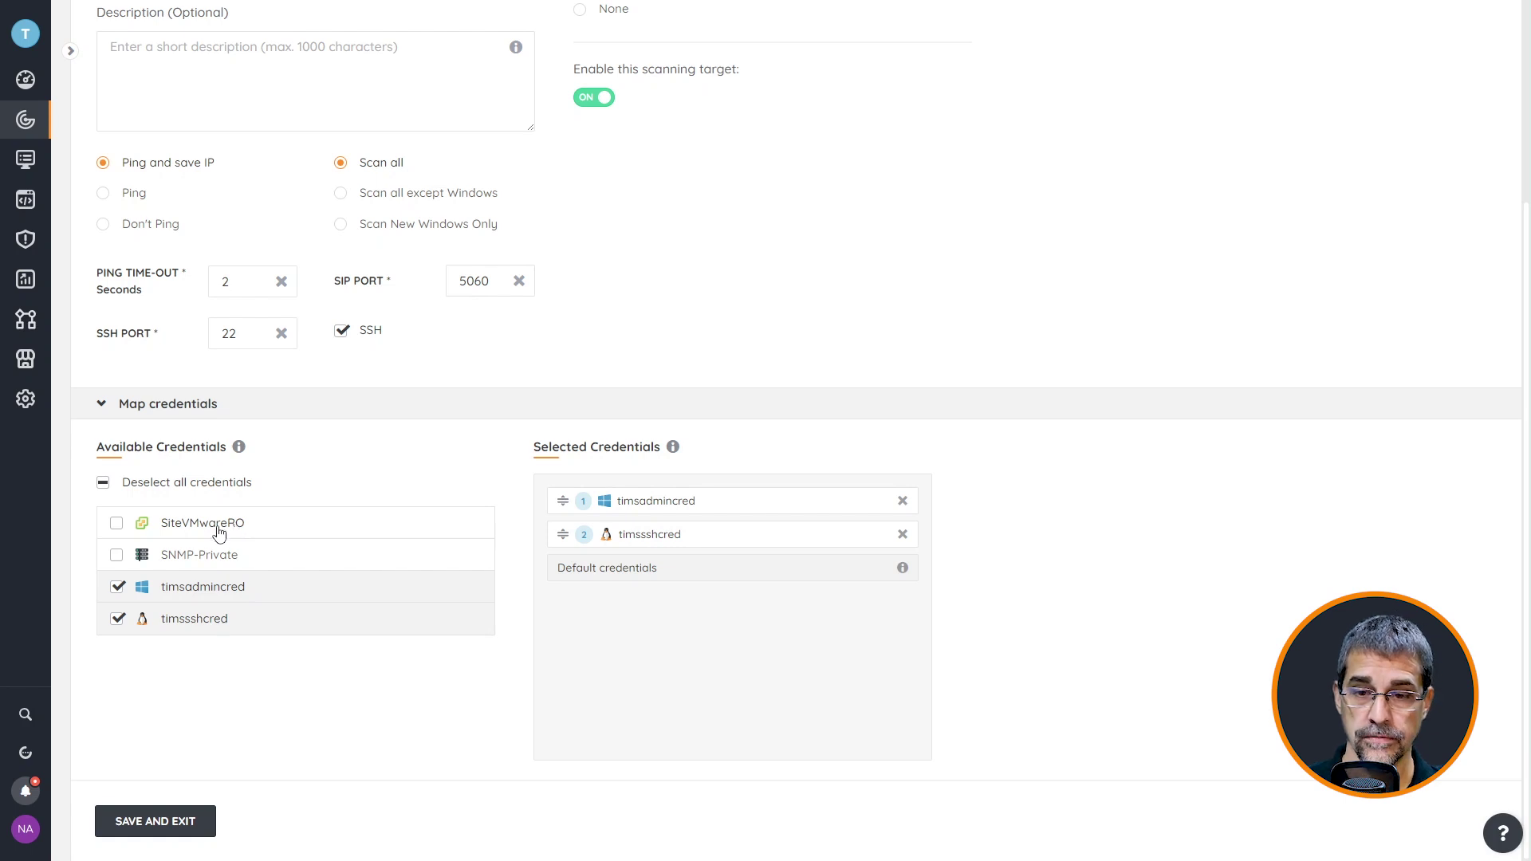
left_click(117, 524)
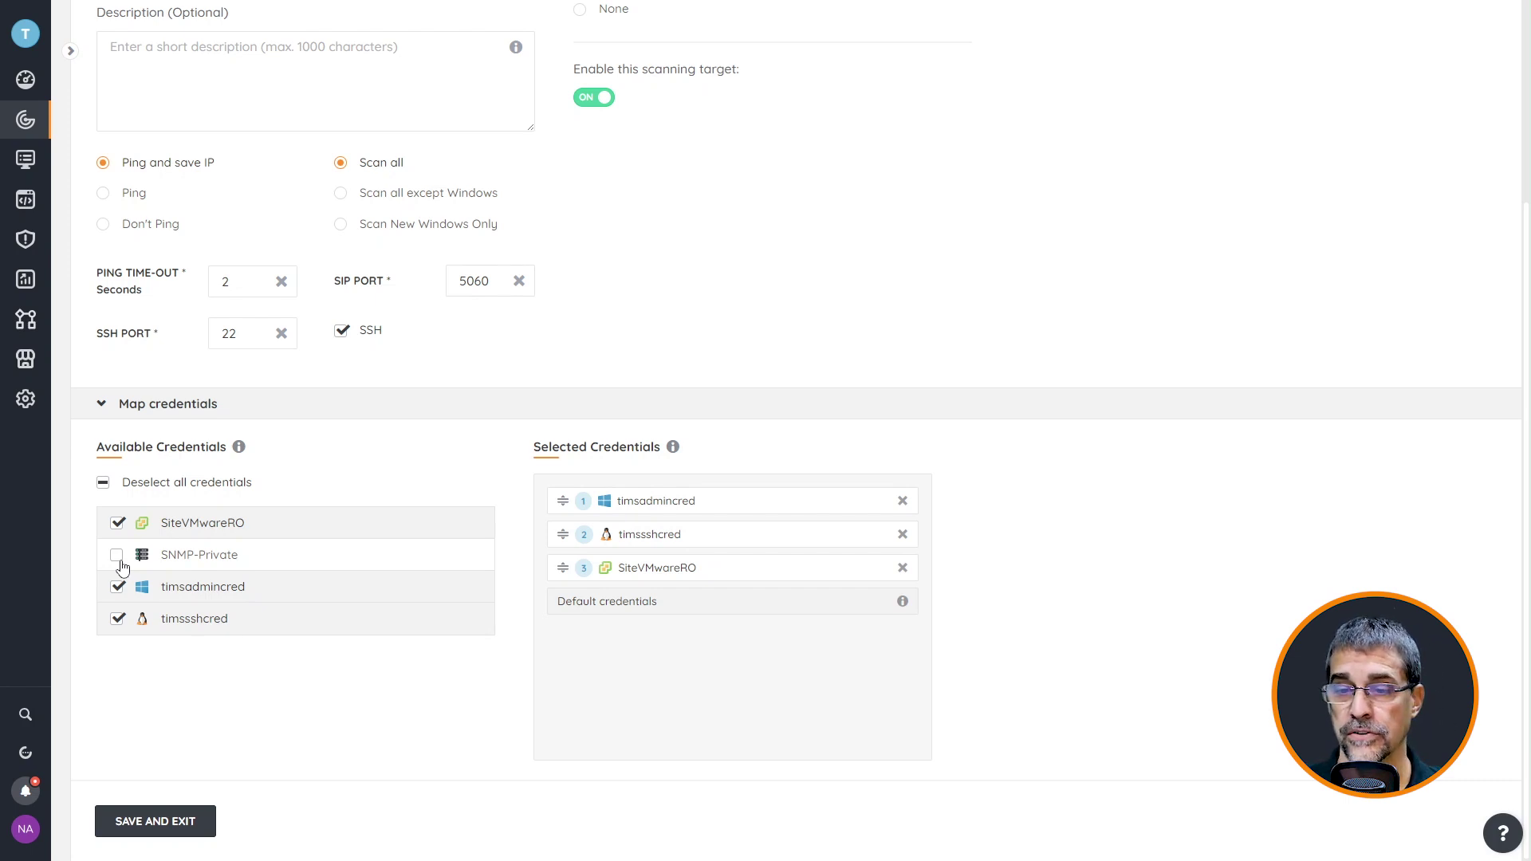
left_click(117, 557)
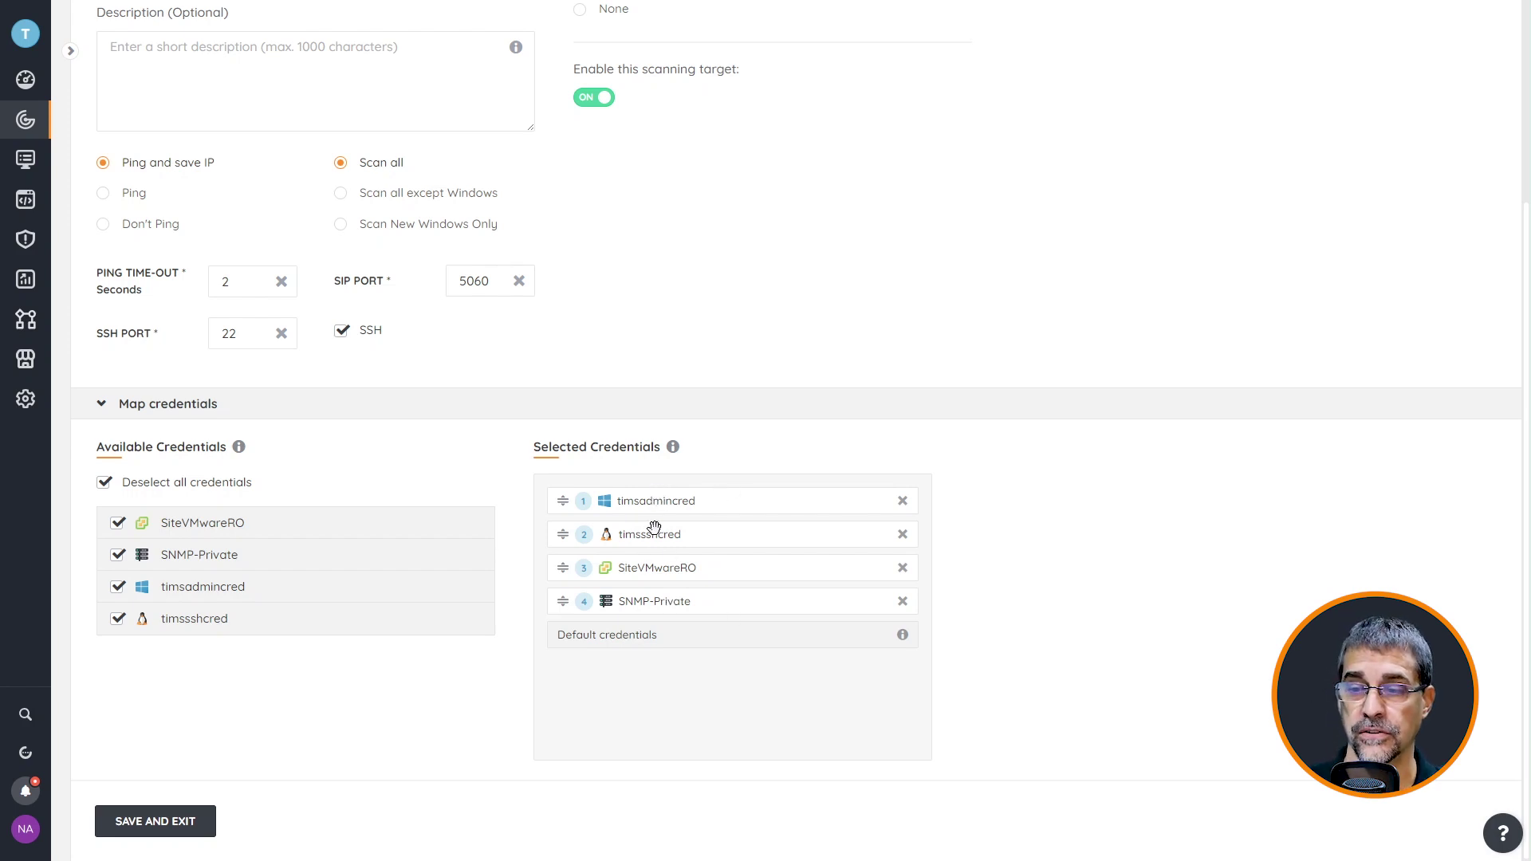
left_click(156, 823)
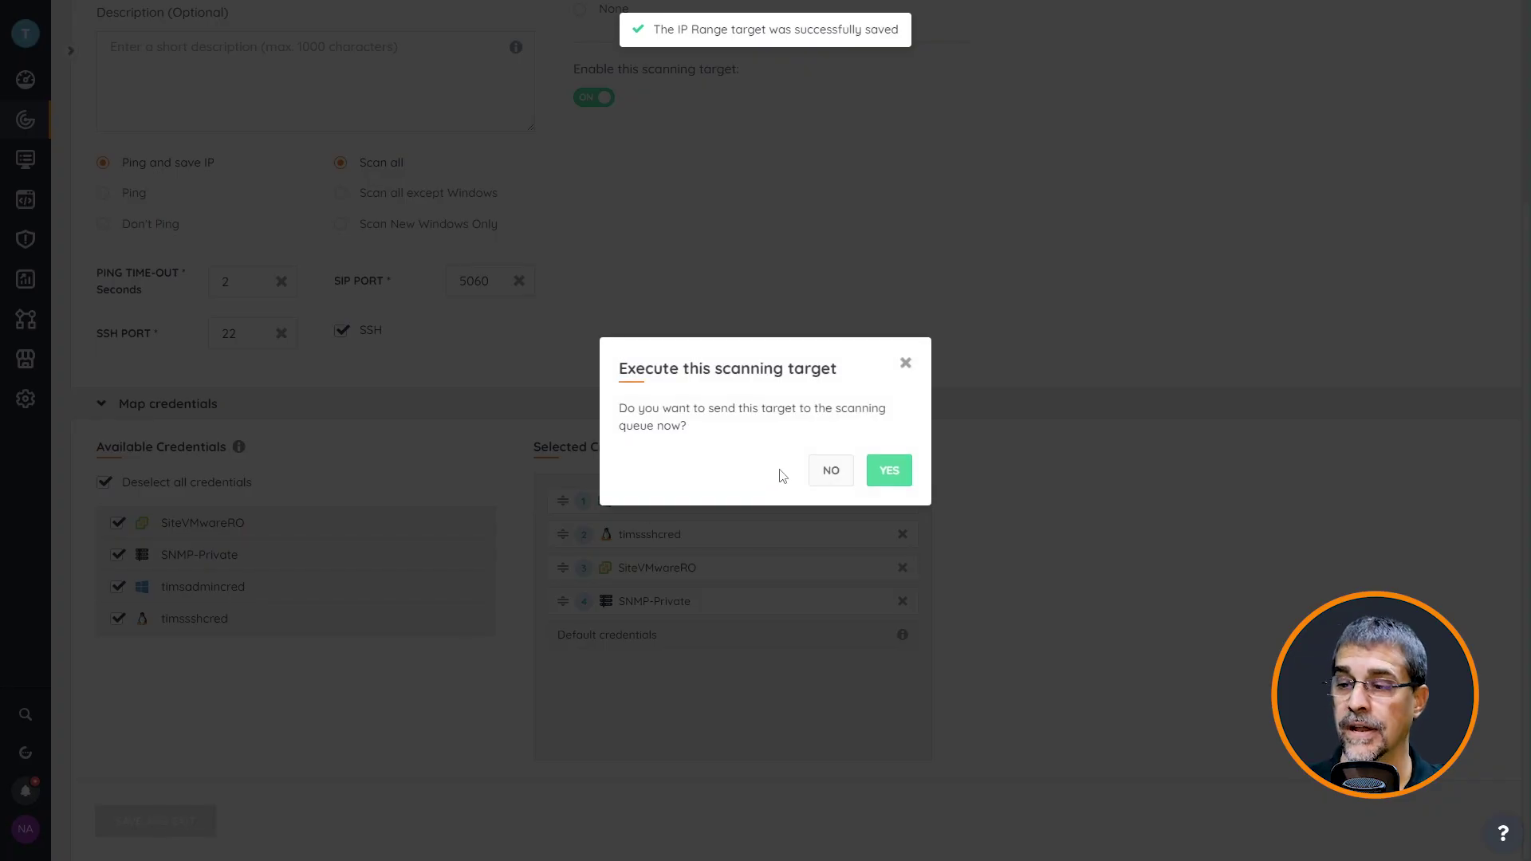
Step: Queue scans for the IP range and Computer Path targets, and disable the DMZ.LAB.local Domain target
left_click(889, 472)
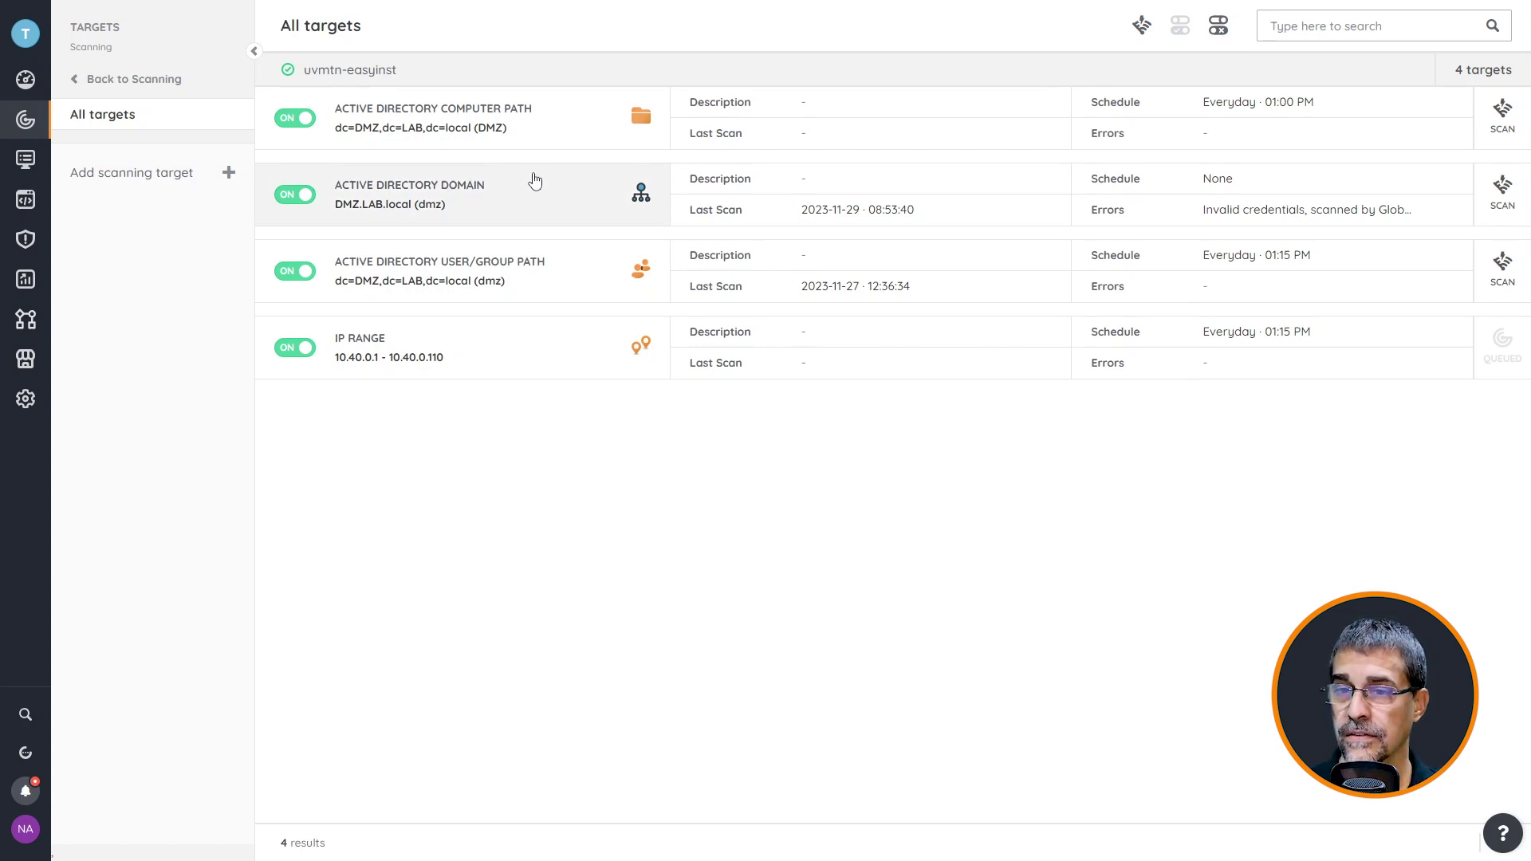
left_click(1503, 114)
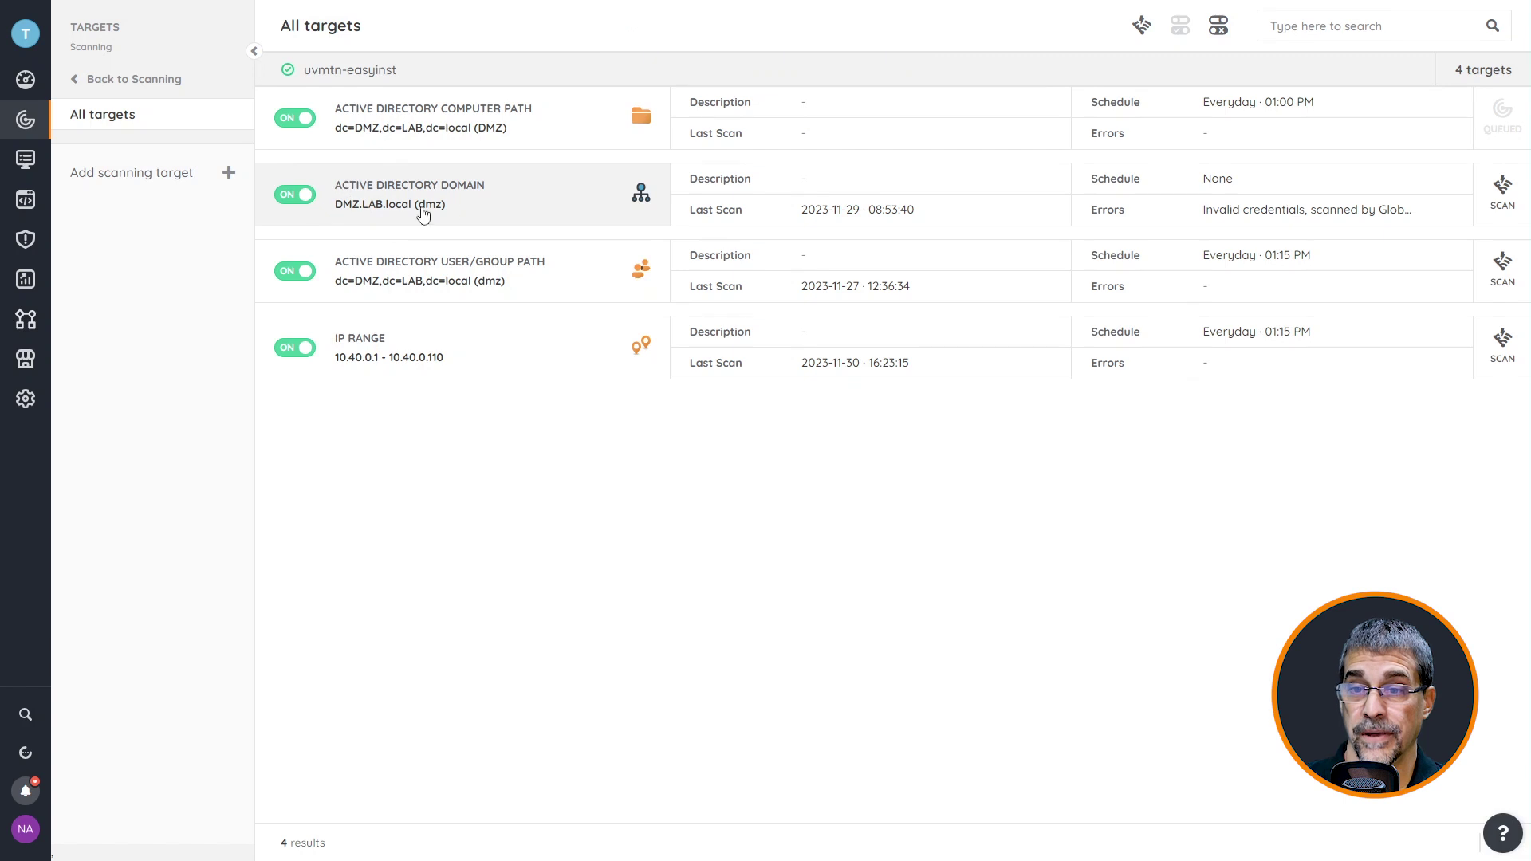
left_click(300, 194)
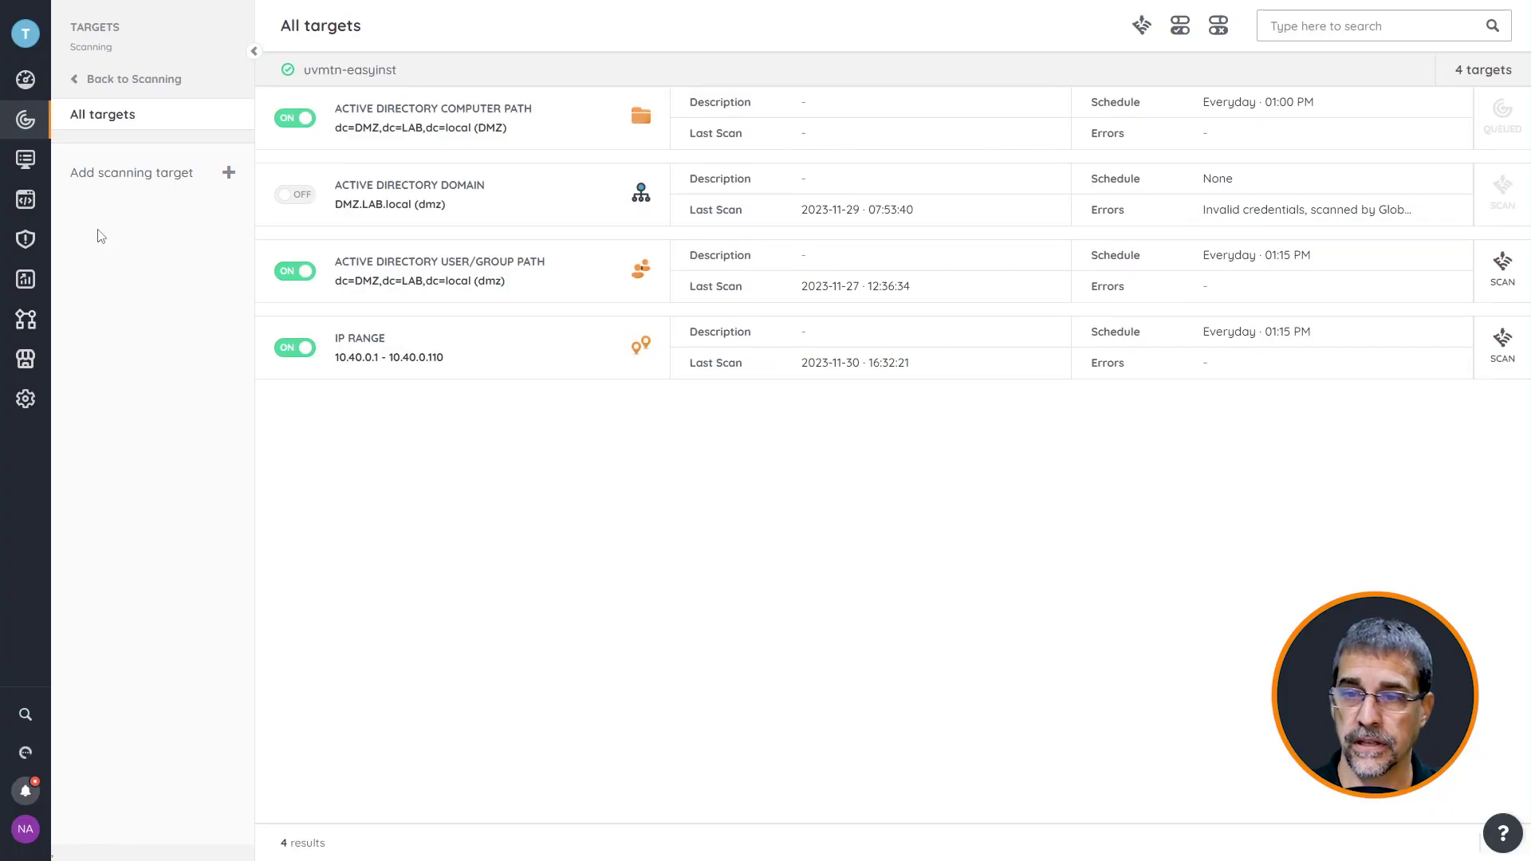
Step: Open the asset inventory and find the CONHQWDC01 server in the All assets list
left_click(25, 159)
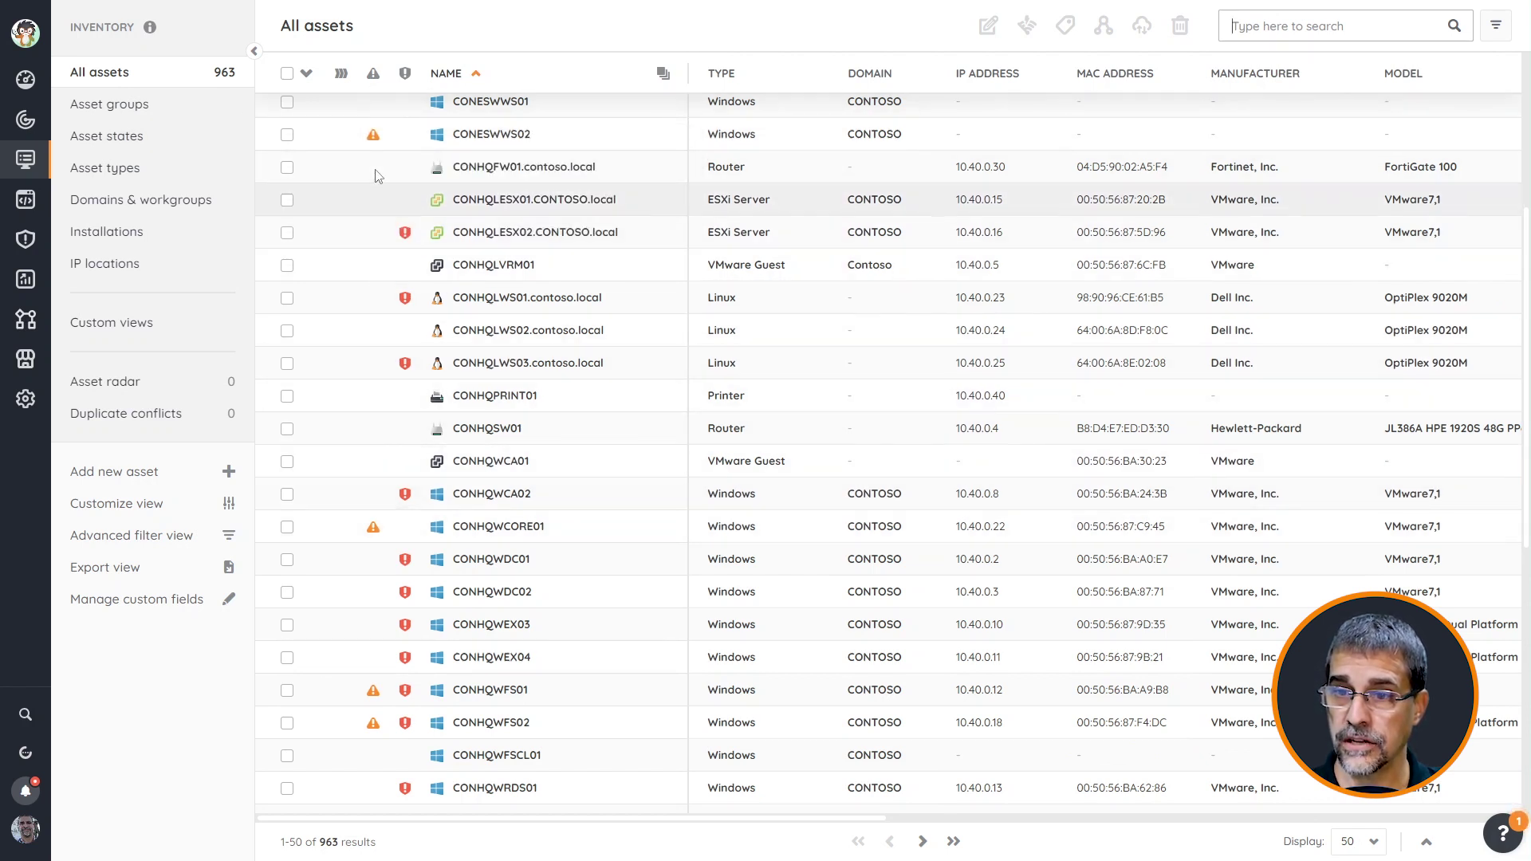
mouse_move(376, 144)
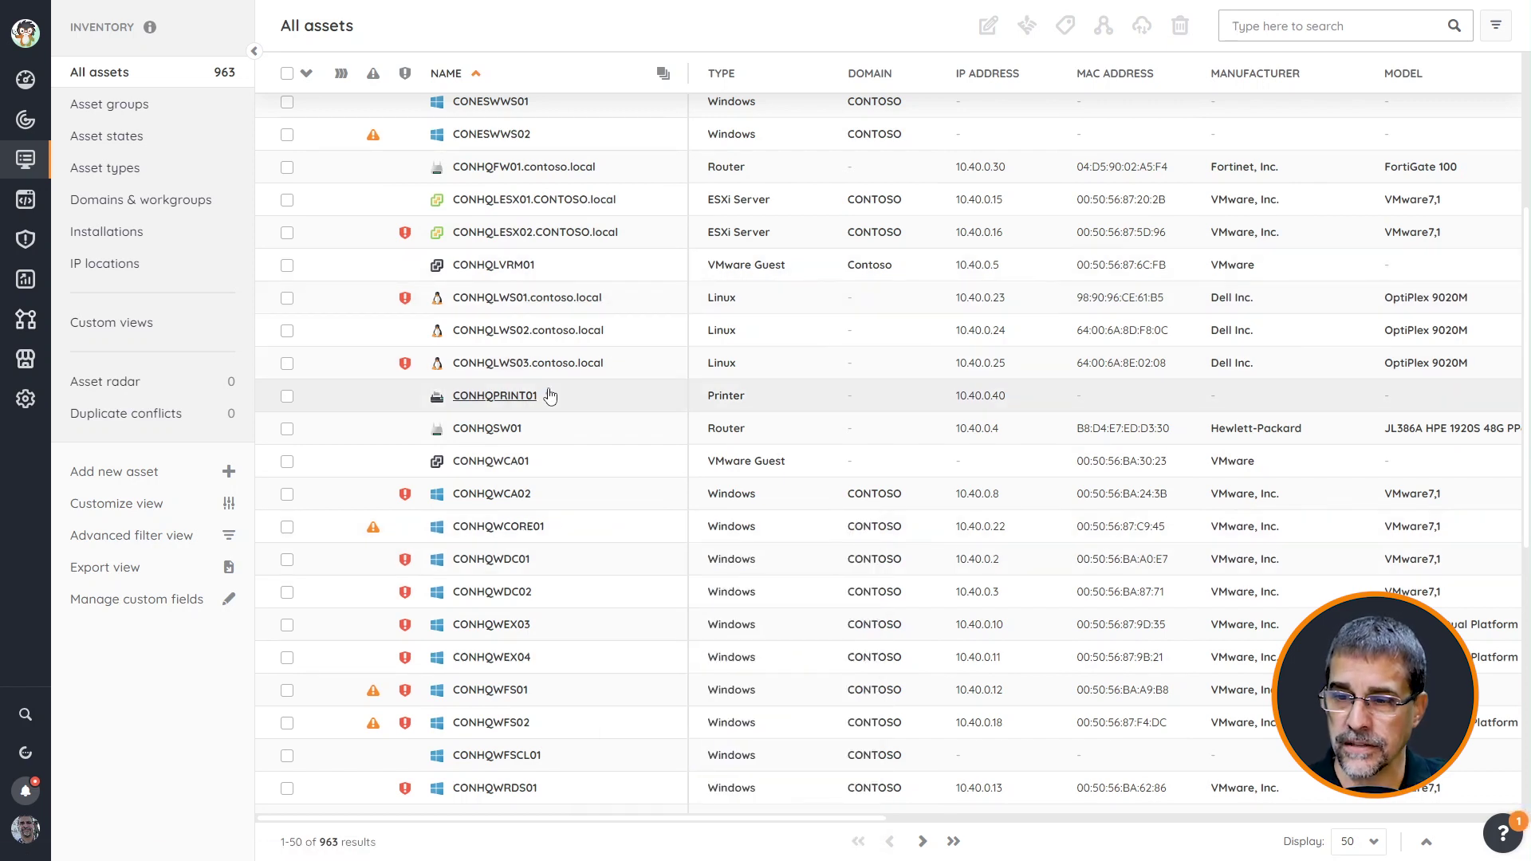
mouse_move(548, 397)
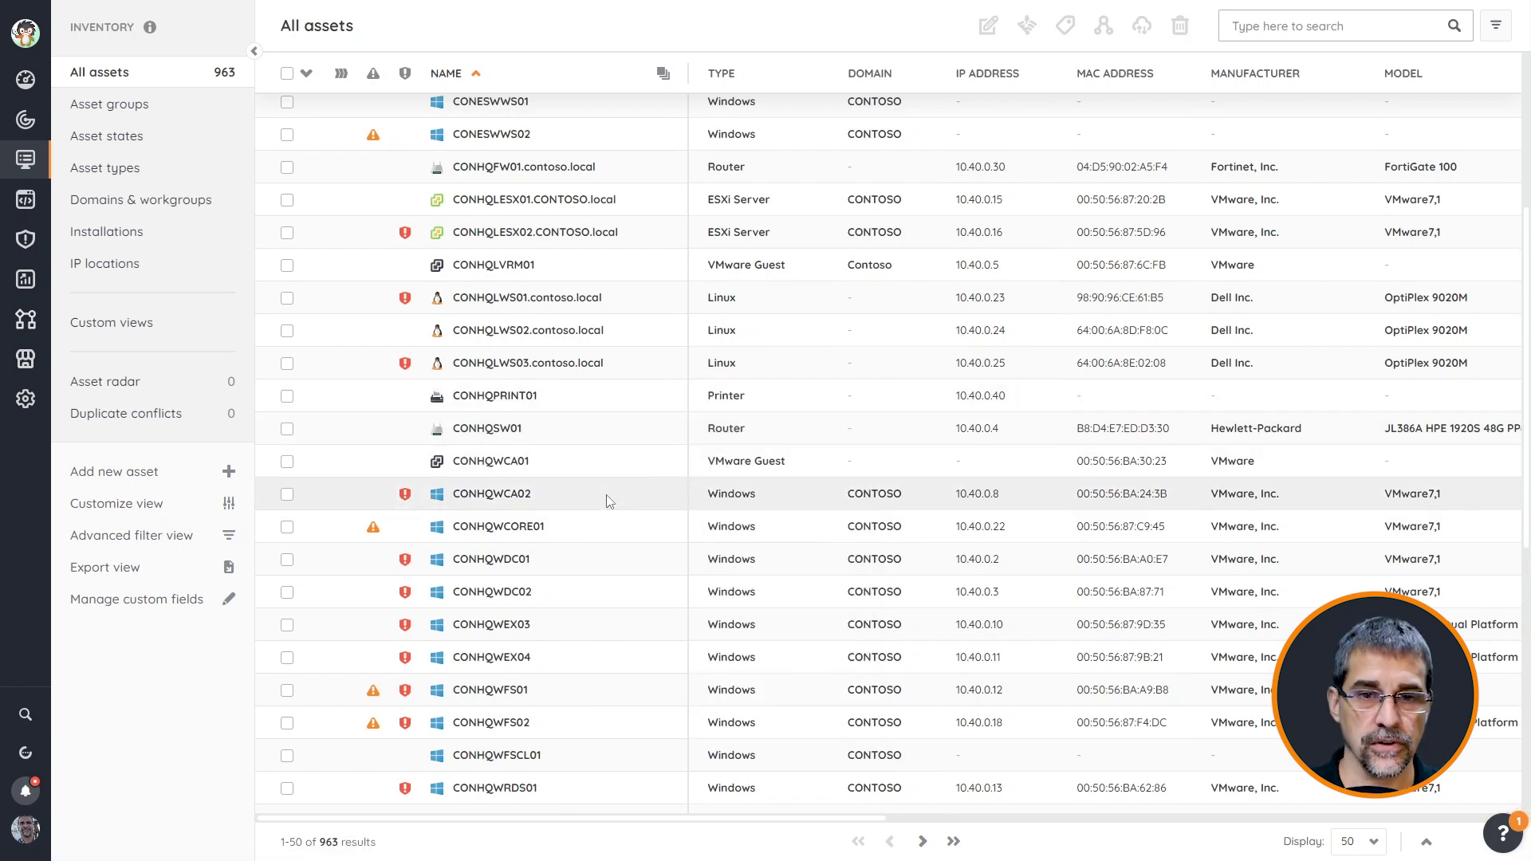
mouse_move(507, 566)
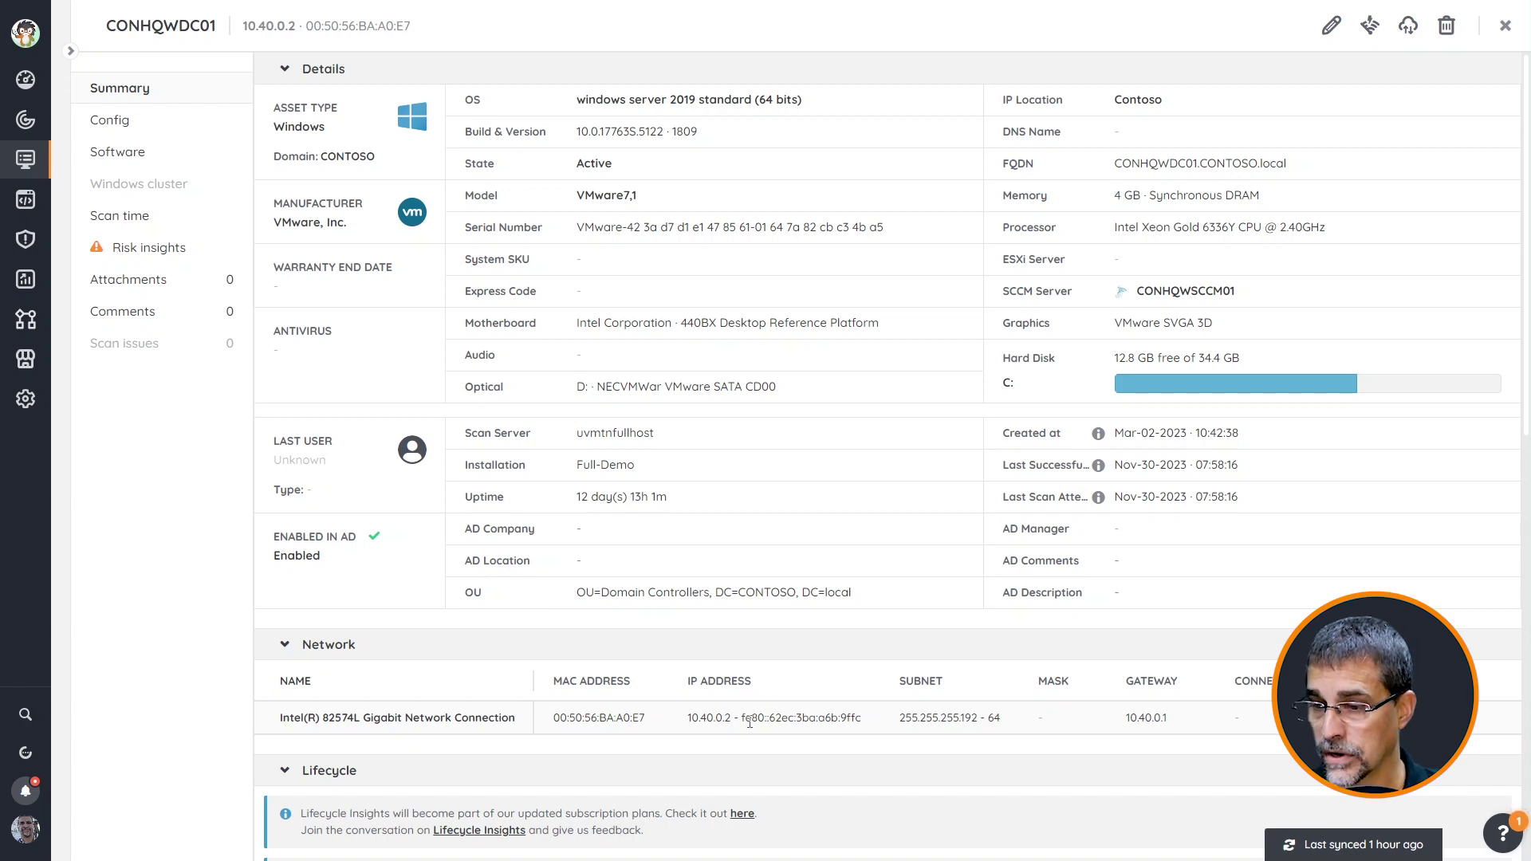
Step: Review CONHQWDC01's devices and five installed programs, ending on its 62 installed Windows features
left_click(127, 121)
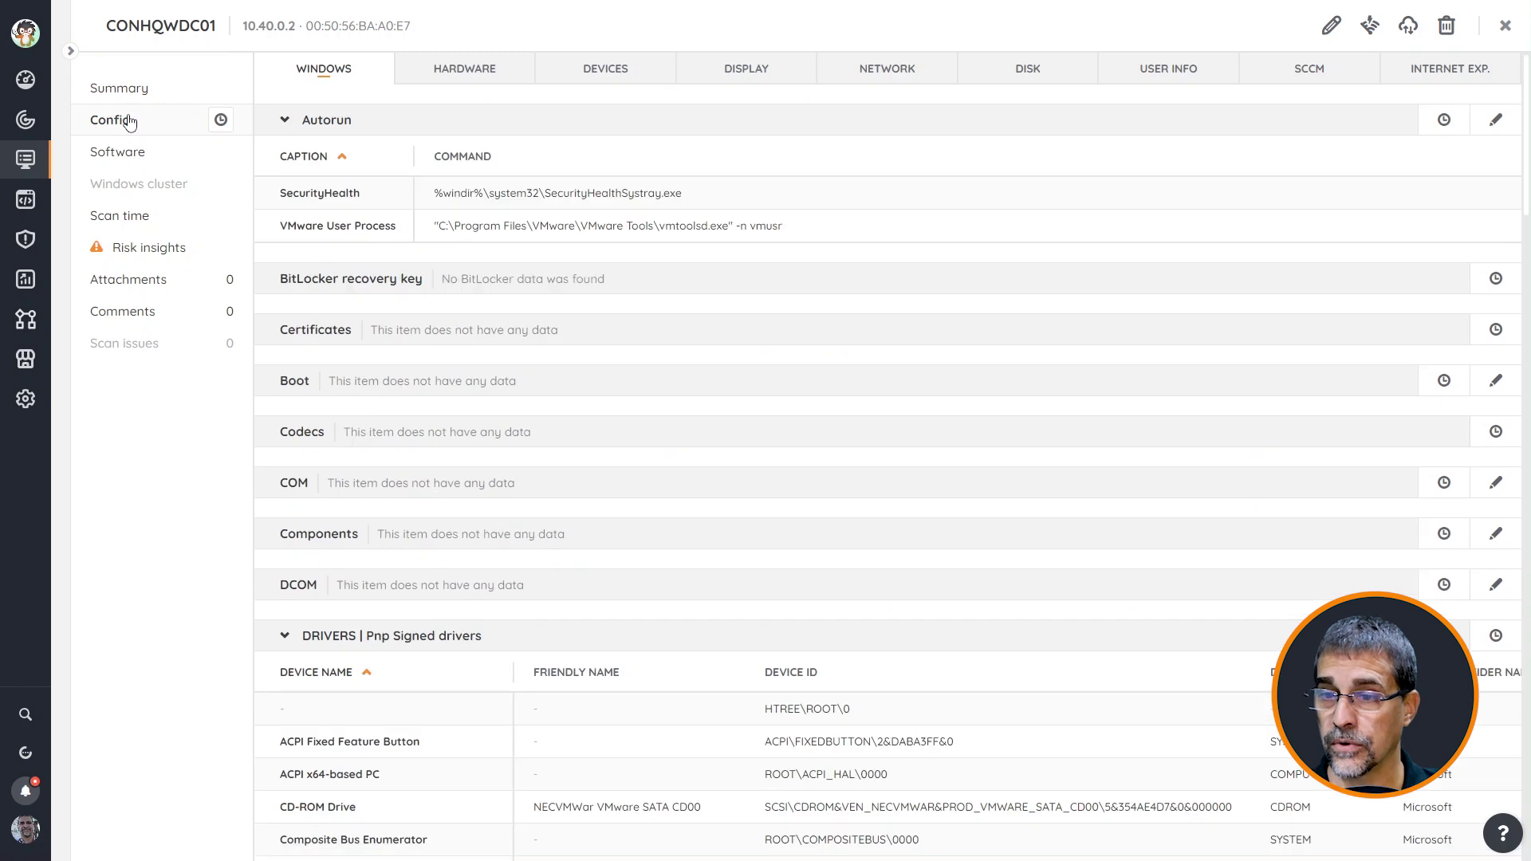
left_click(613, 83)
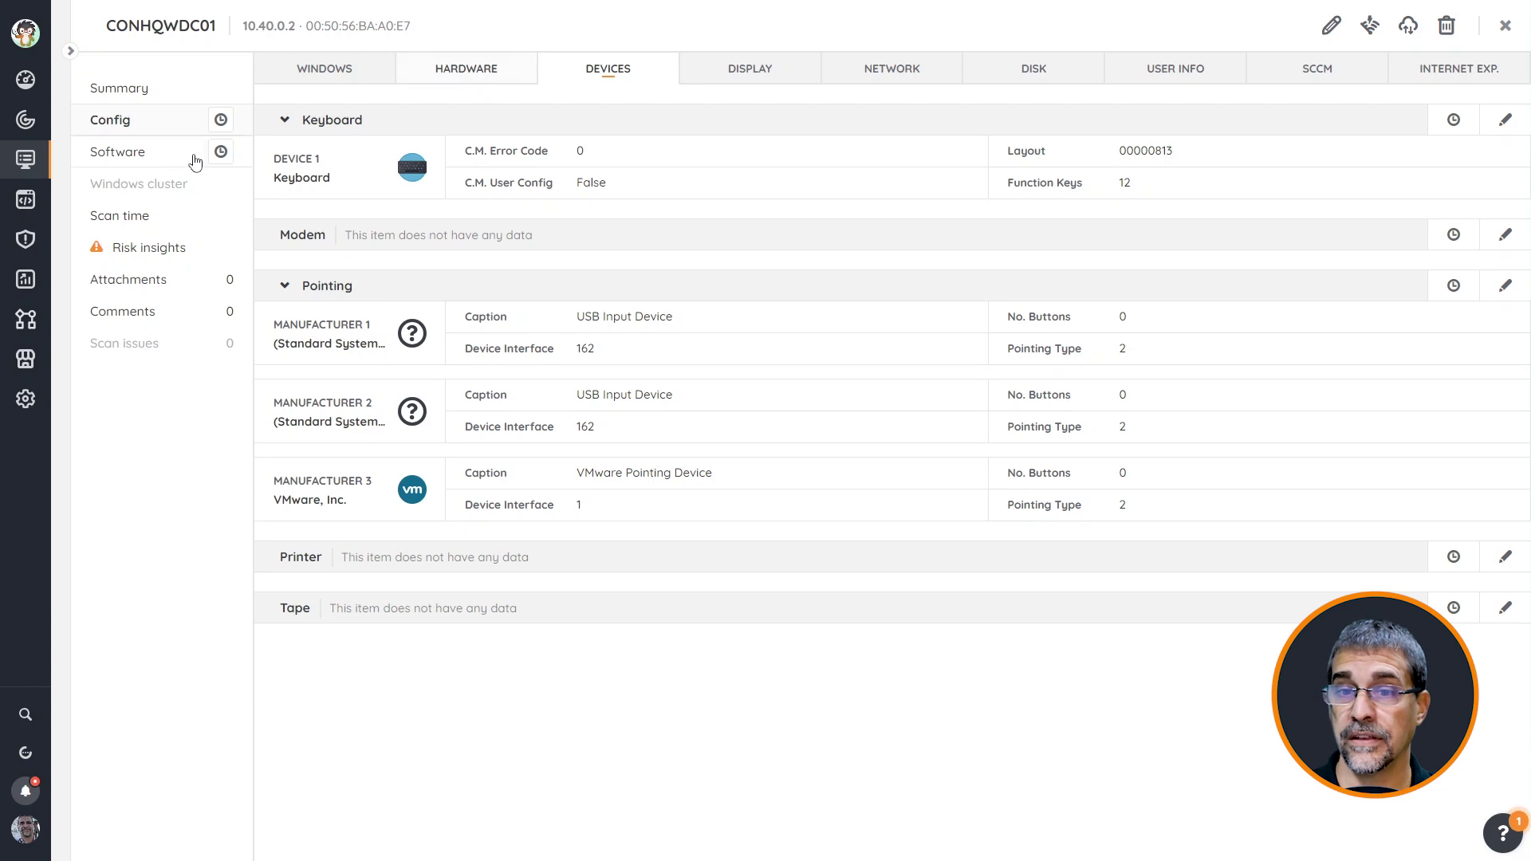
left_click(118, 156)
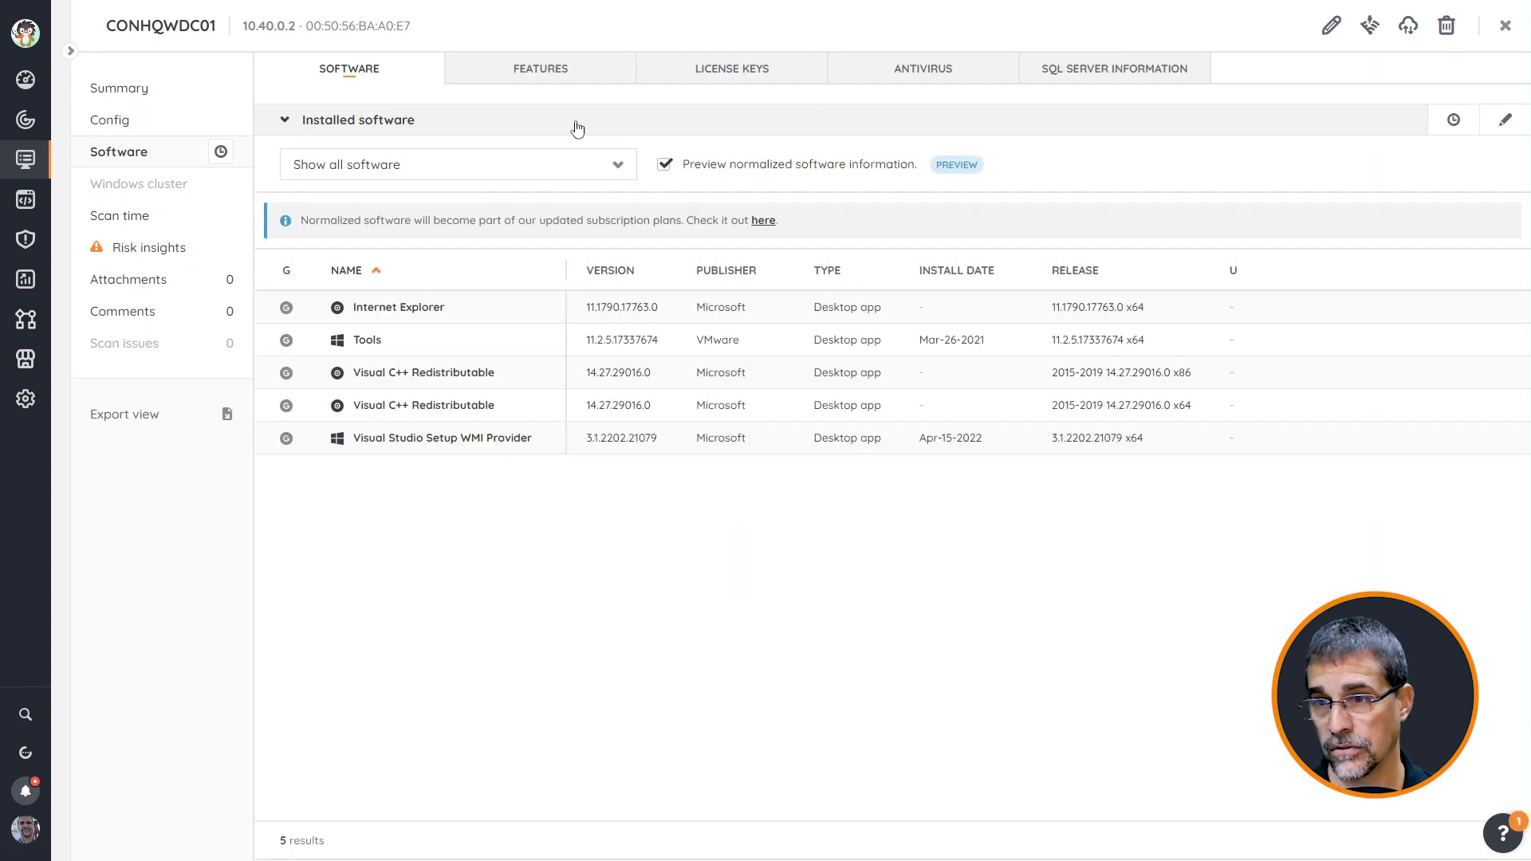
left_click(568, 70)
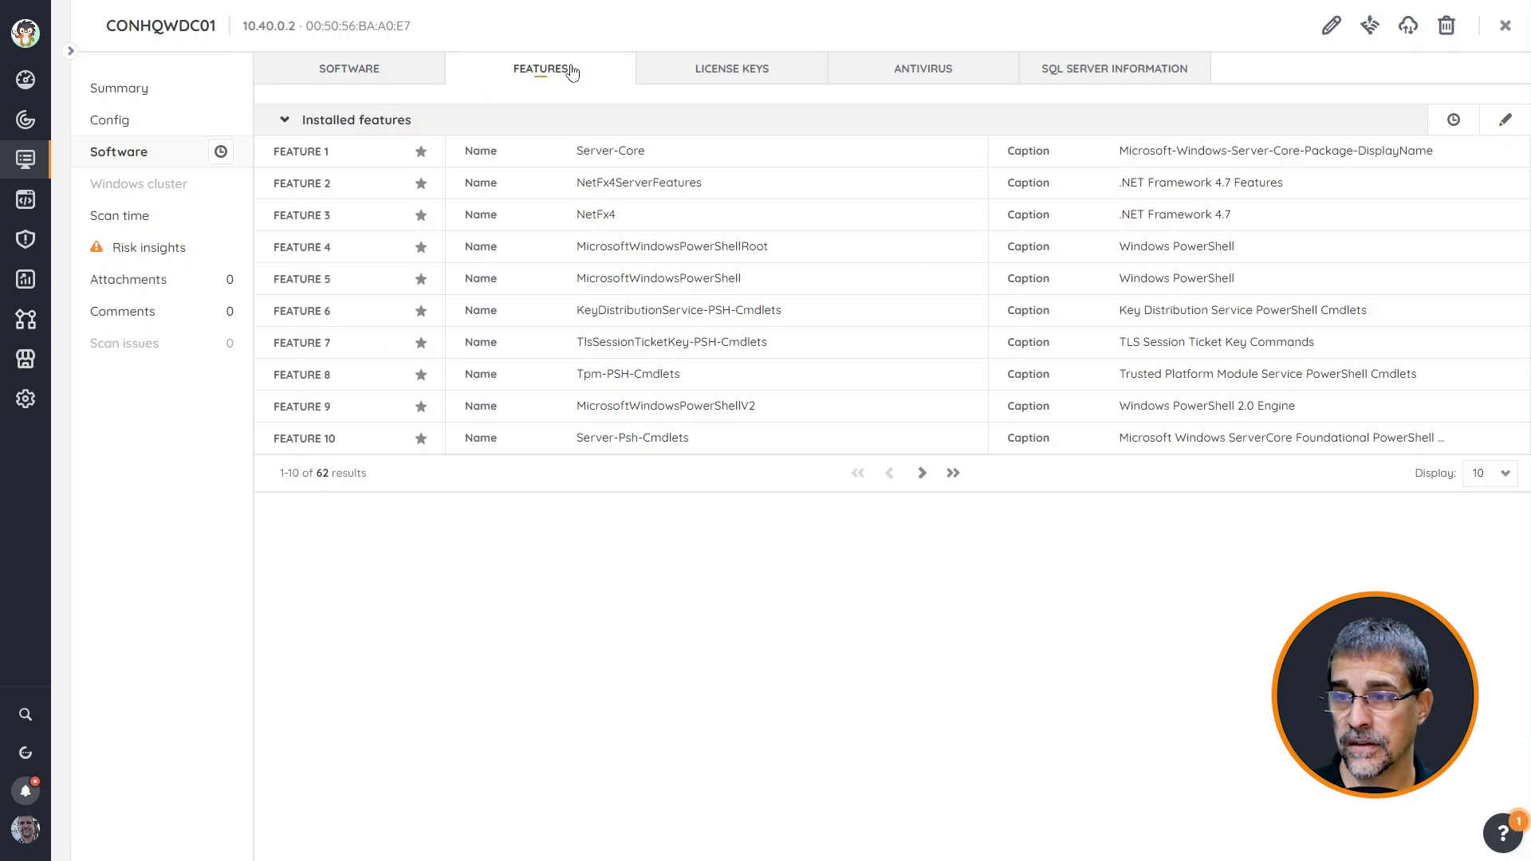